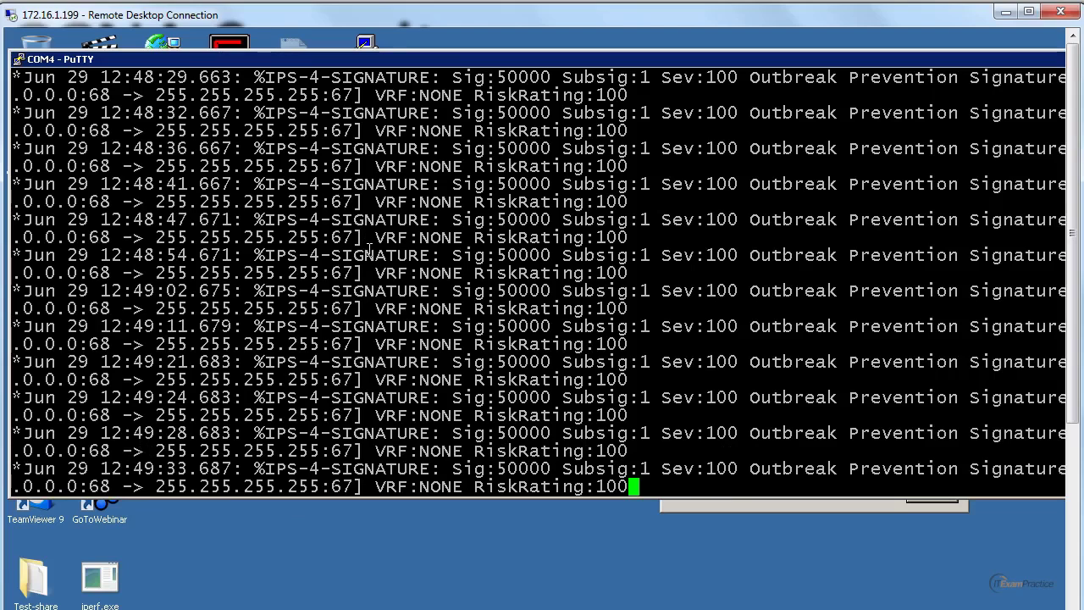
- Wake the router's console session to get a user-level command prompt
key(Return)
key(Return)
key(Return)
key(Return)
key(Return)
key(Return)
key(Return)
key(Return)
key(Return)
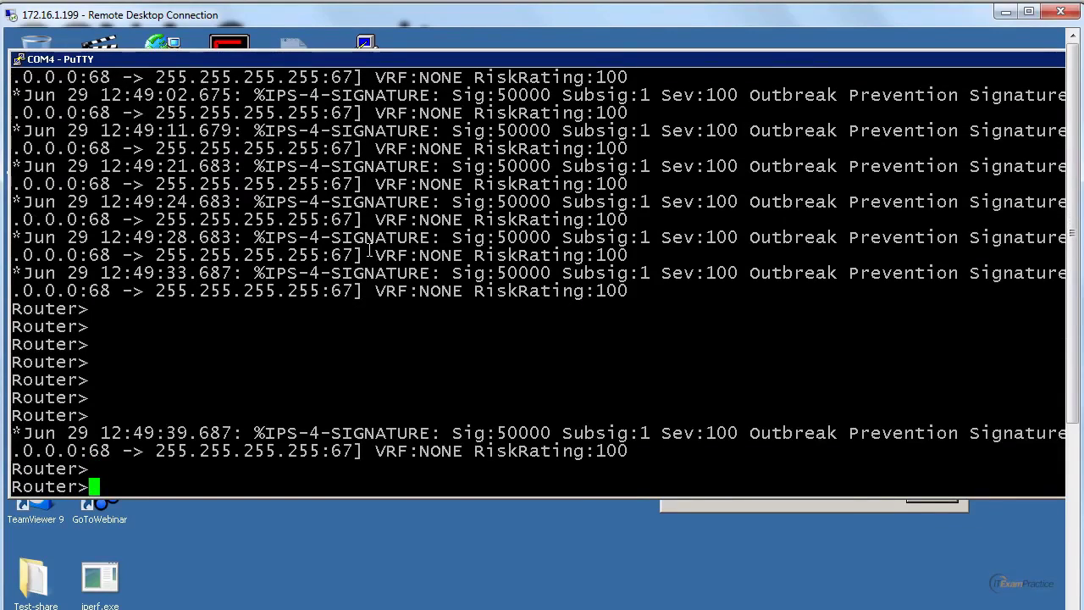
- Enter privileged EXEC mode on the router, supplying the enable password
text(en)
key(Return)
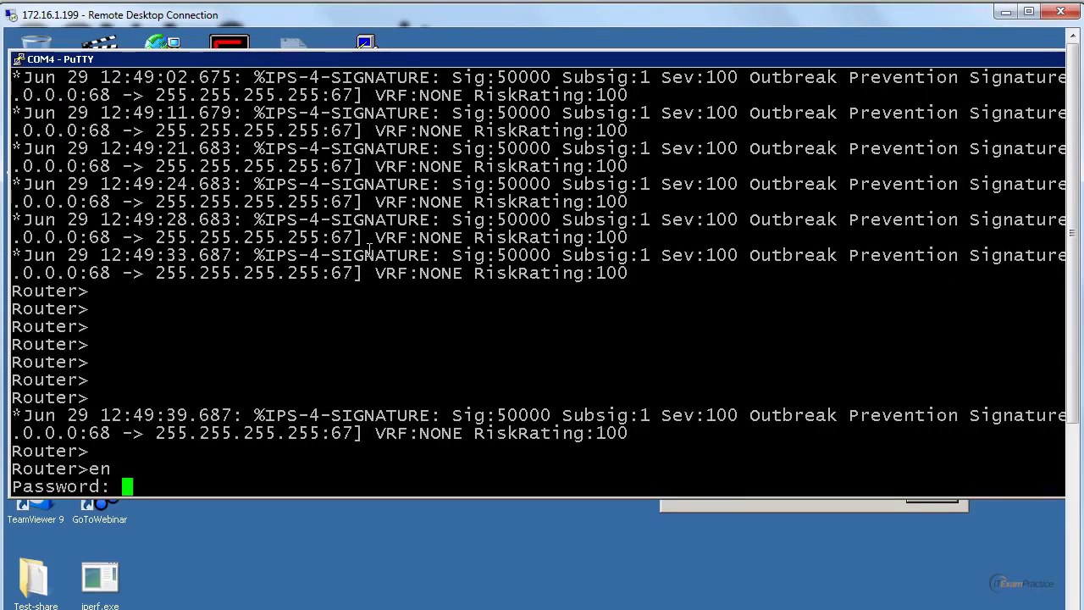
key(Return)
key(Return)
key(Return)
key(Return)
key(Return)
key(Return)
key(Return)
key(Return)
key(Return)
key(Return)
key(Return)
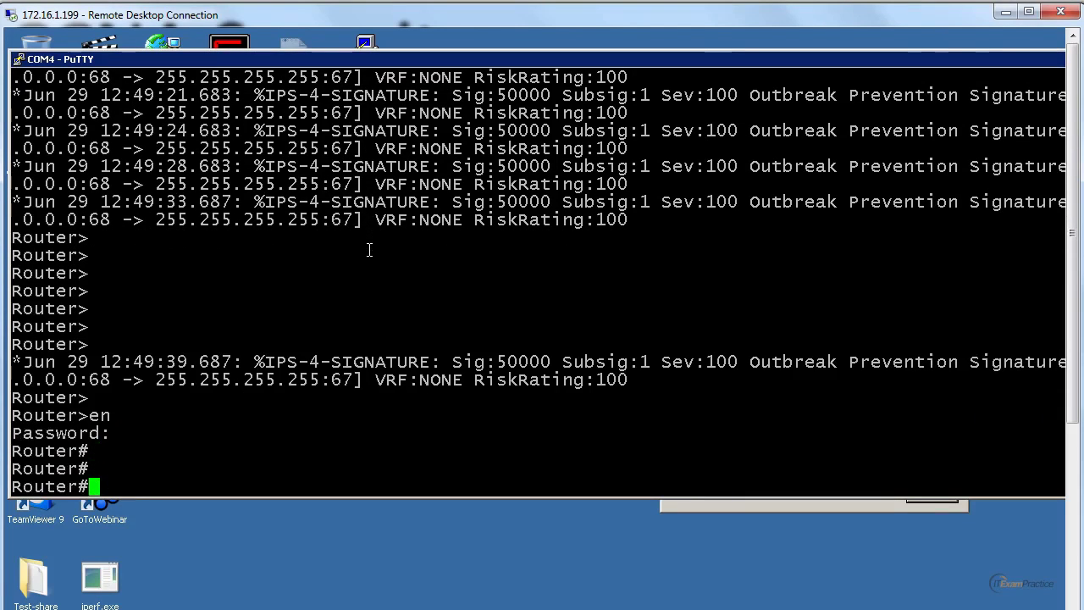
- List the brief IP status of all router interfaces and examine the FastEthernet0/1 entry
text(sh ip int )
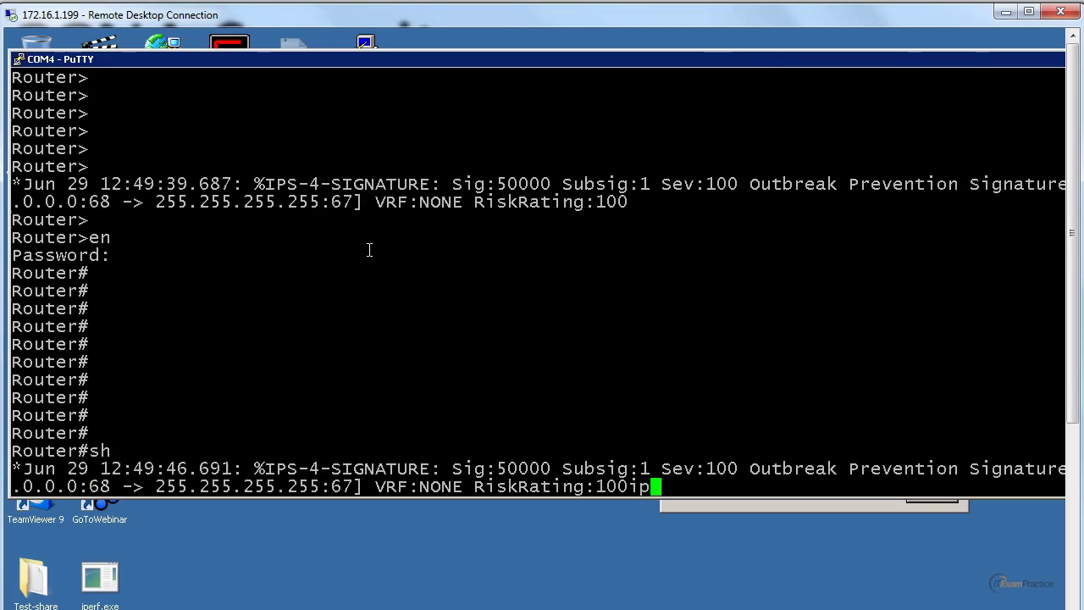
text(brie)
key(Return)
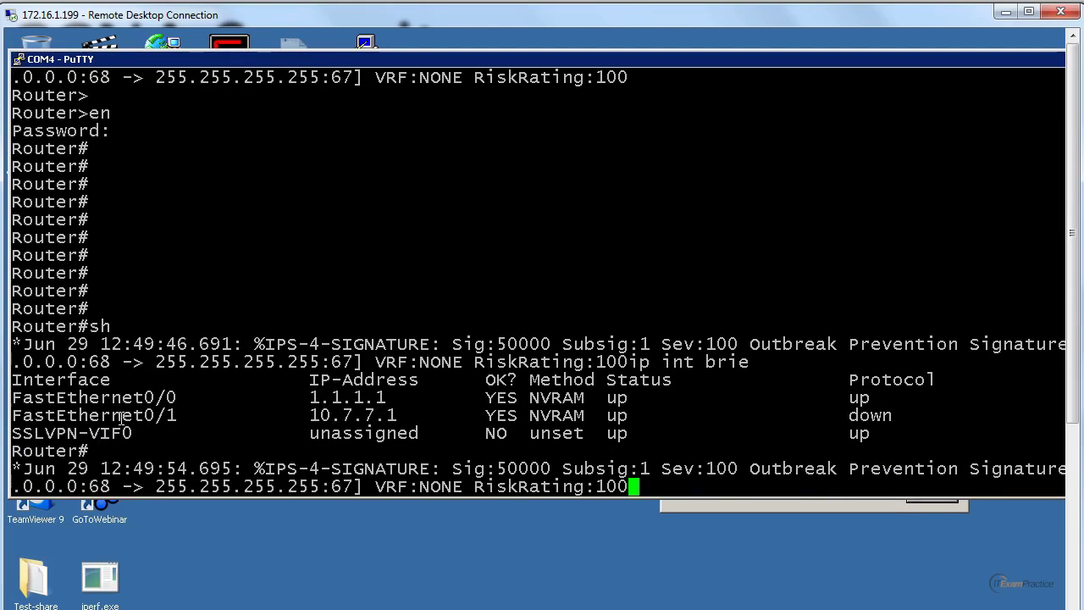
drag(122, 417, 615, 415)
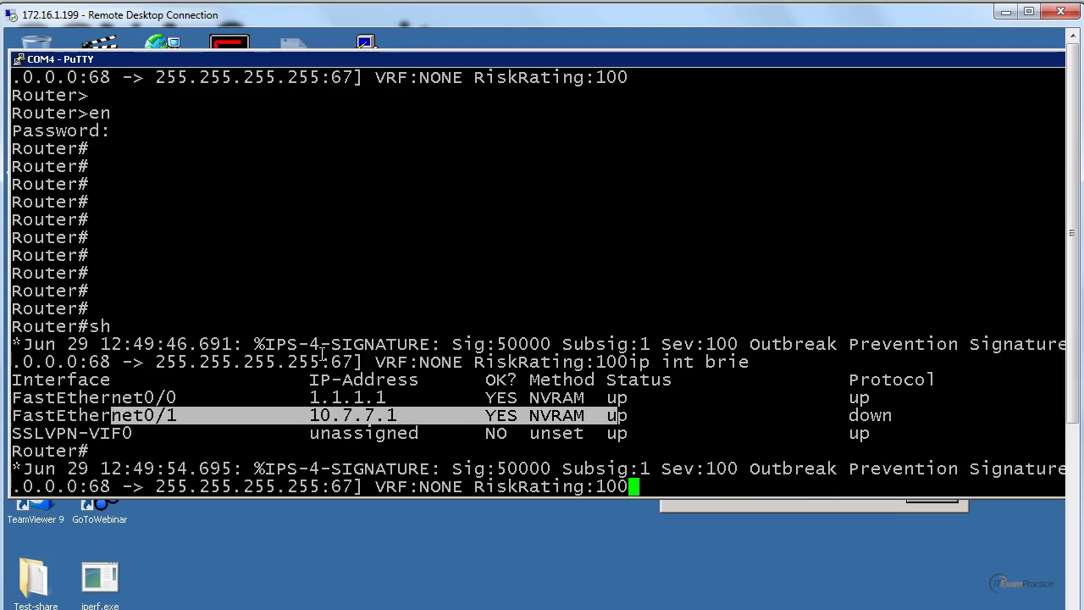
- Display the running configuration of interface FastEthernet0/0
text(do)
key(BackSpace)
key(BackSpace)
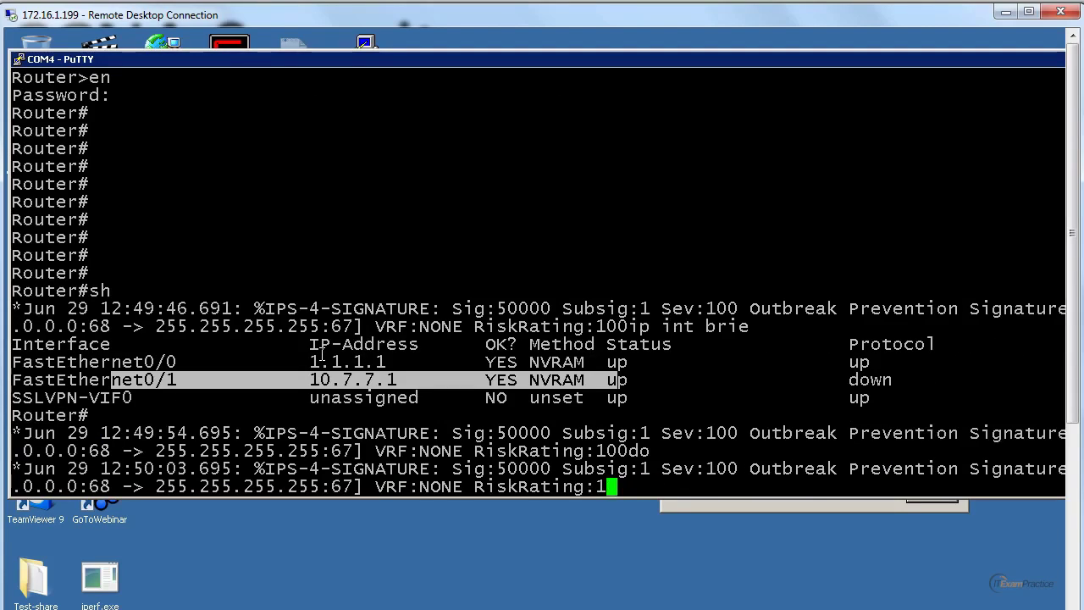
text(sh run int f)
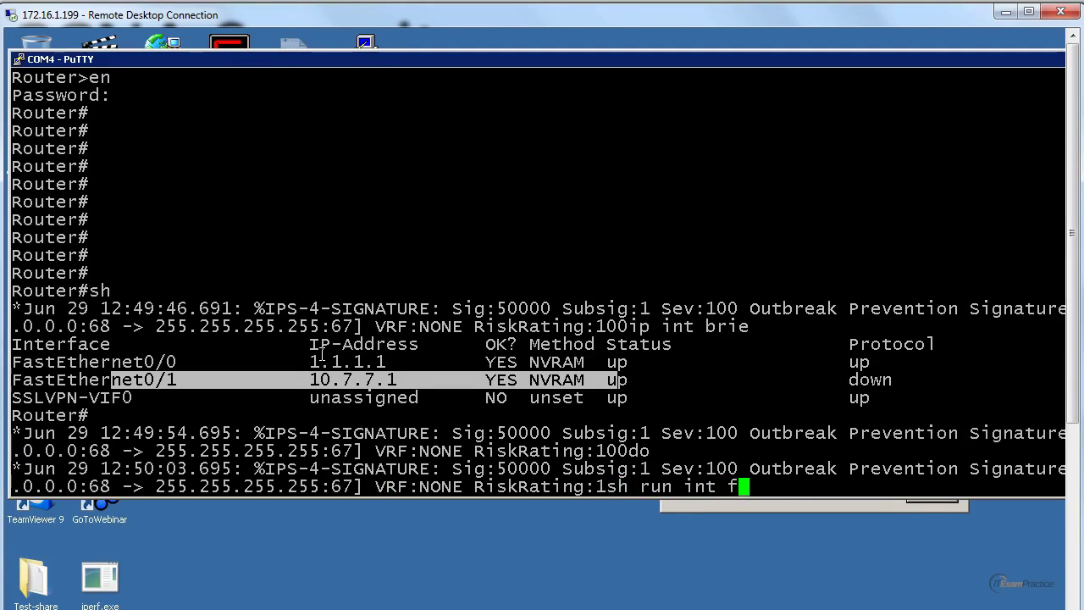
text(0/0)
key(Return)
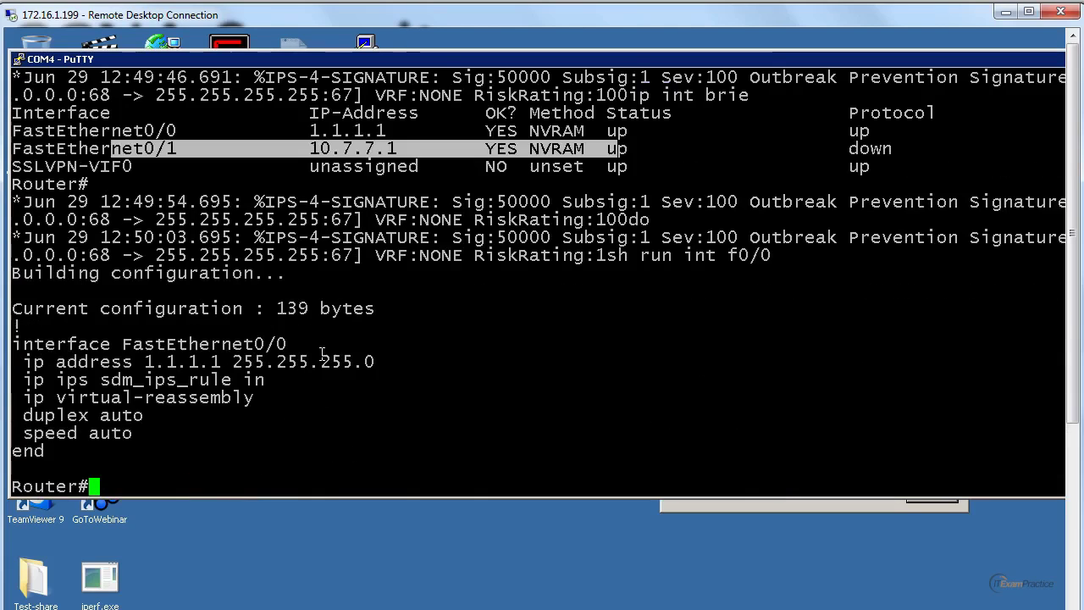
- Enter configuration mode and remove the inbound IPS rule sdm_ips_rule from interface FastEthernet0/0
text(conf t)
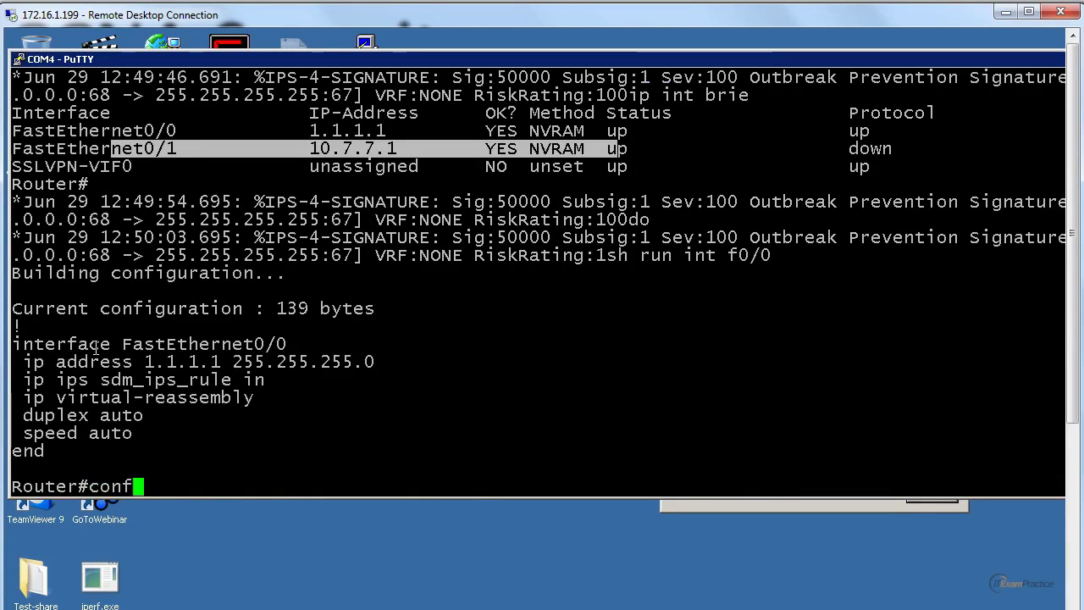
key(Return)
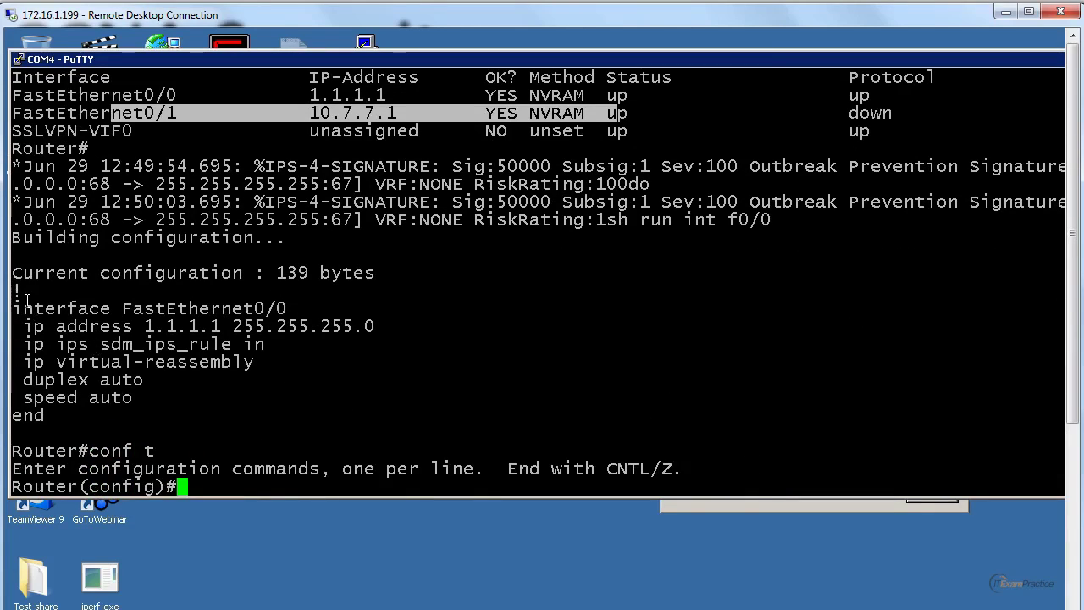
drag(16, 271, 284, 272)
right_click(284, 271)
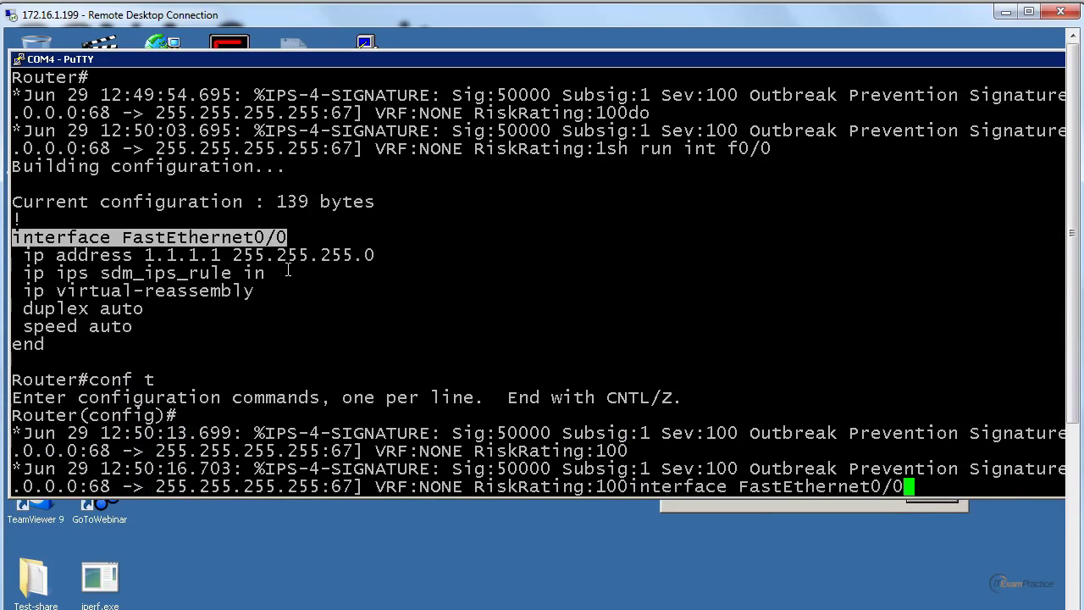
key(Return)
text(no)
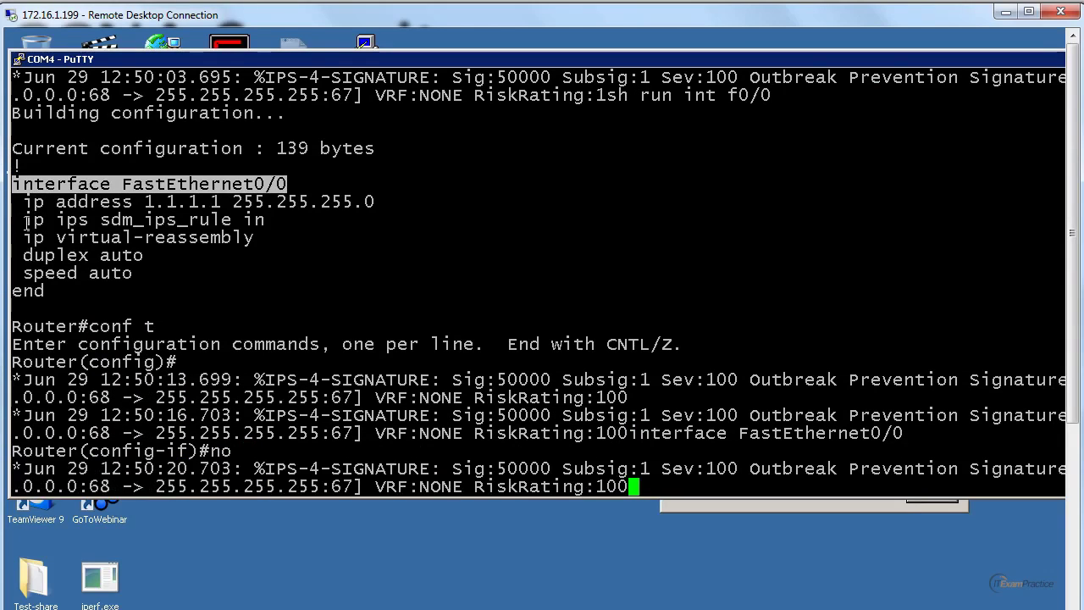
drag(24, 220, 268, 220)
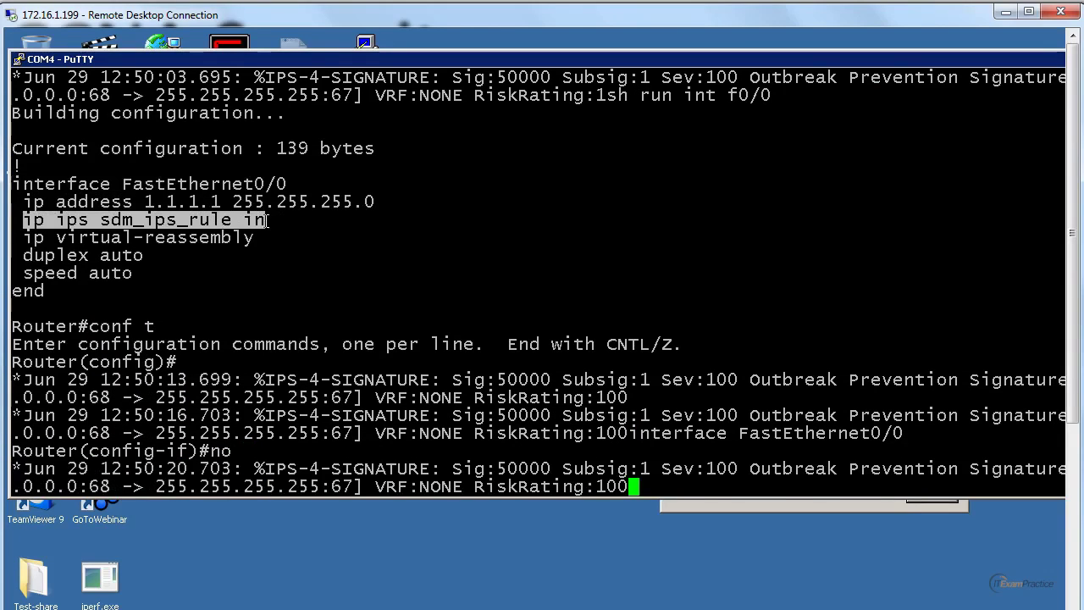
right_click(267, 220)
key(Return)
key(Return)
key(Return)
key(Return)
key(Return)
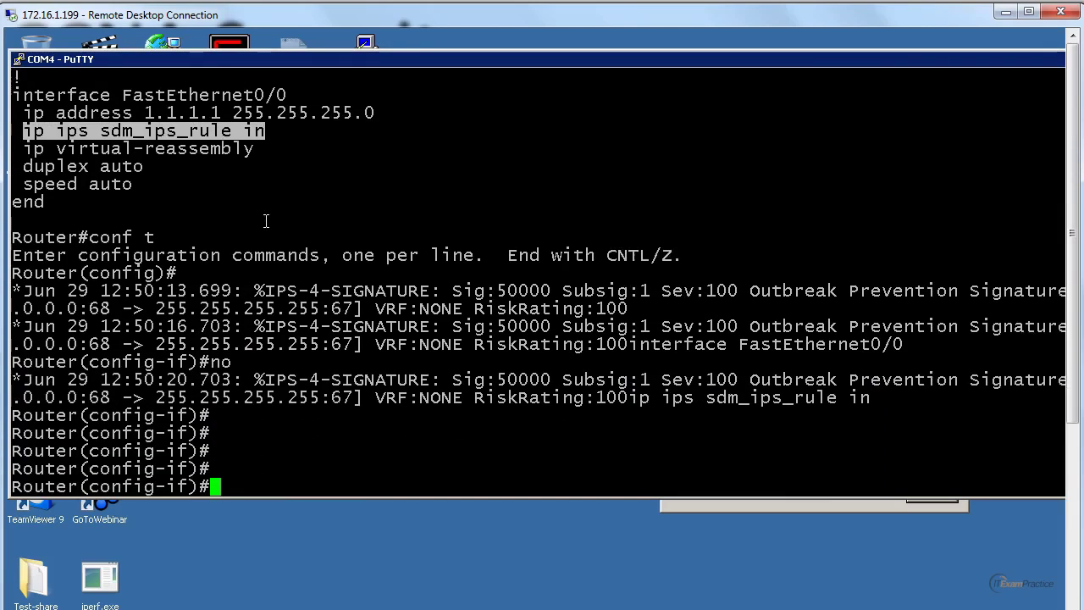
key(Return)
- Shut down interface FastEthernet0/1 and return to privileged EXEC mode
text(exi)
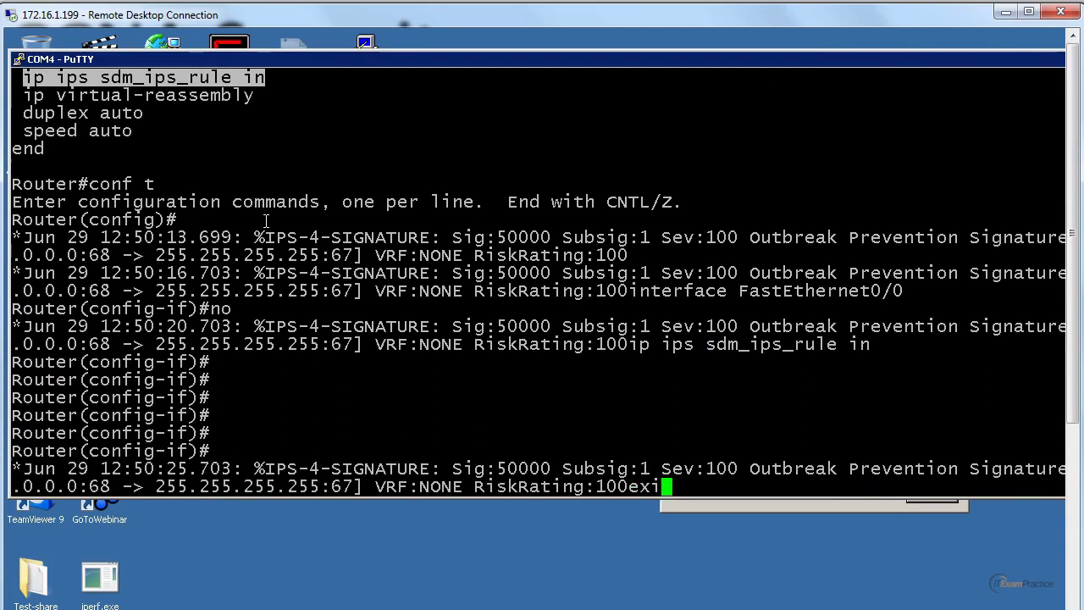
key(Return)
text(int f0/)
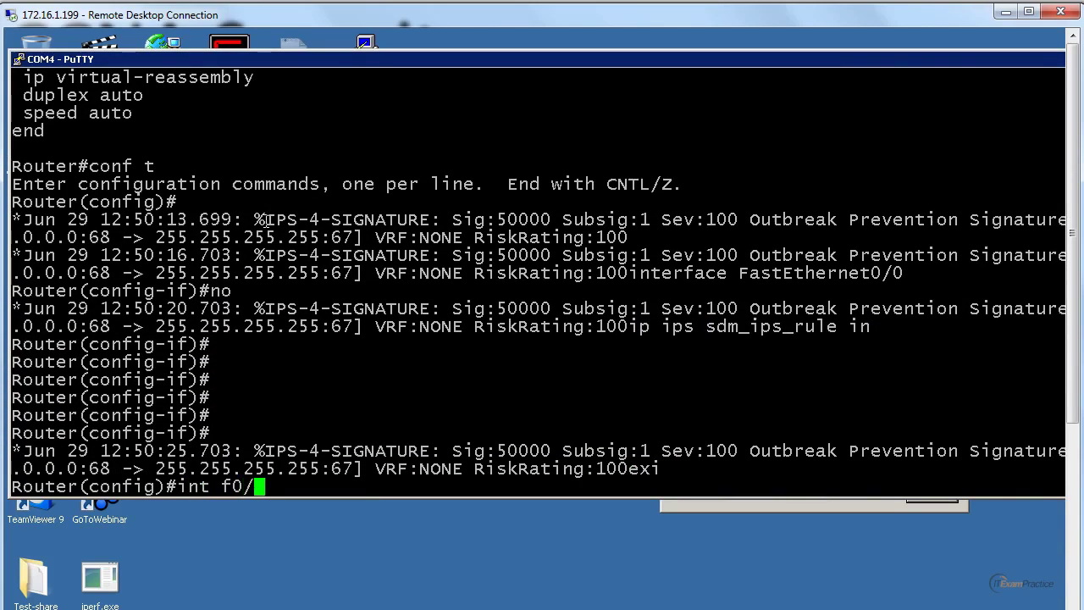
text(1)
key(Return)
text(shut)
key(Return)
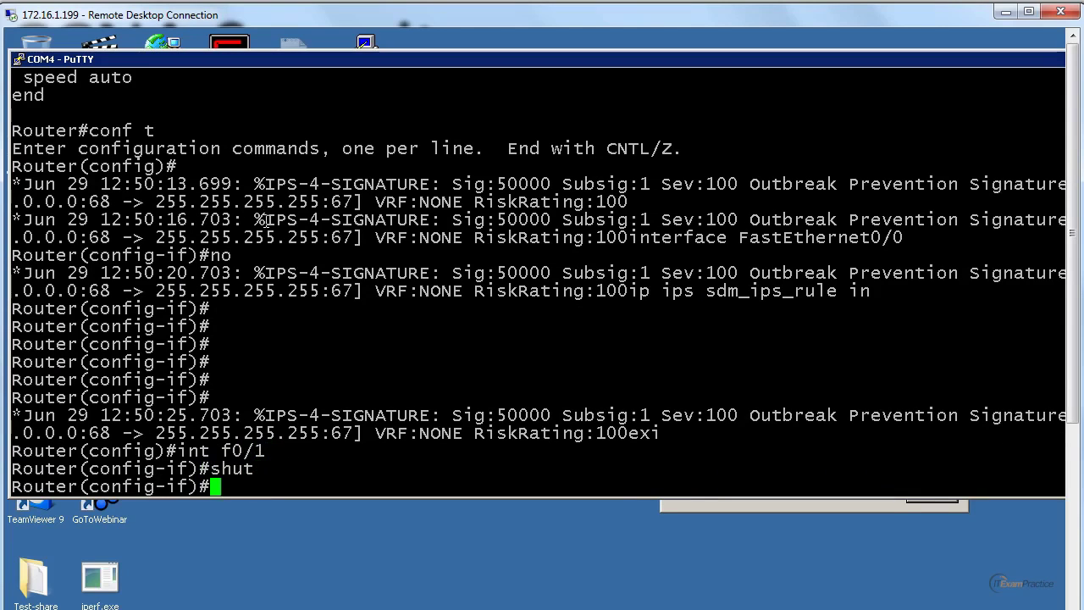
key(ctrl+z)
key(Return)
key(Return)
key(Return)
key(Return)
key(Return)
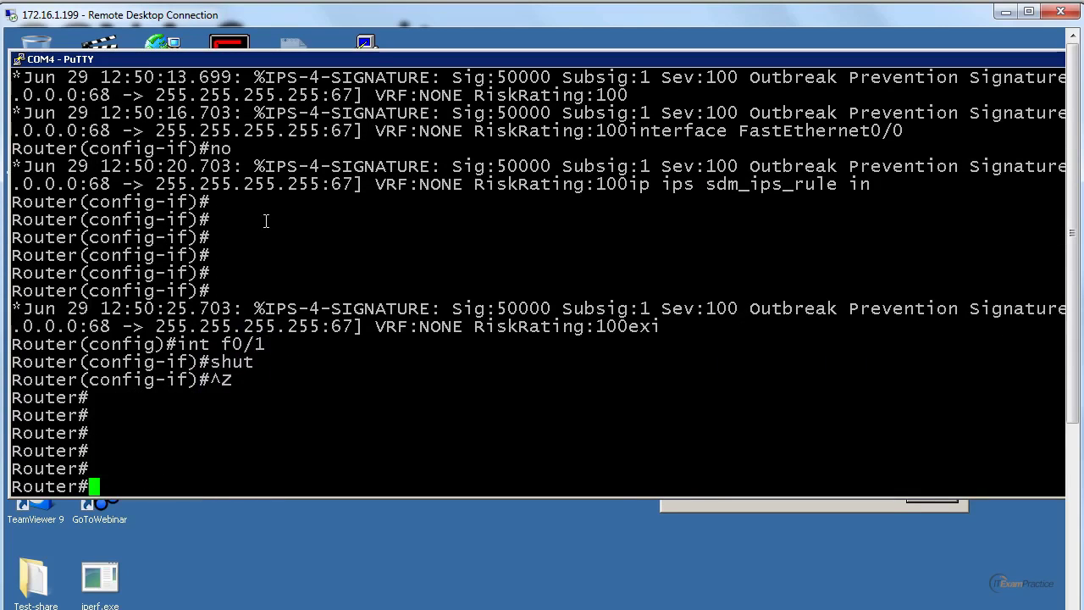
- List the brief IP interface status again and check the FastEthernet0/0 address and the FastEthernet0/1 state
text(sh ip int bri)
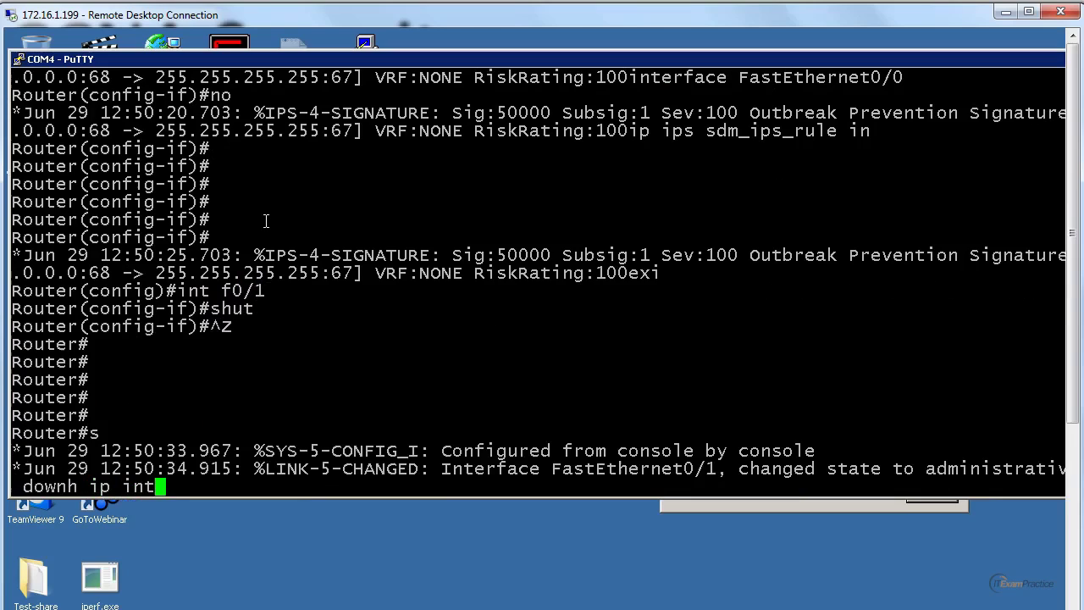
text(e)
key(Return)
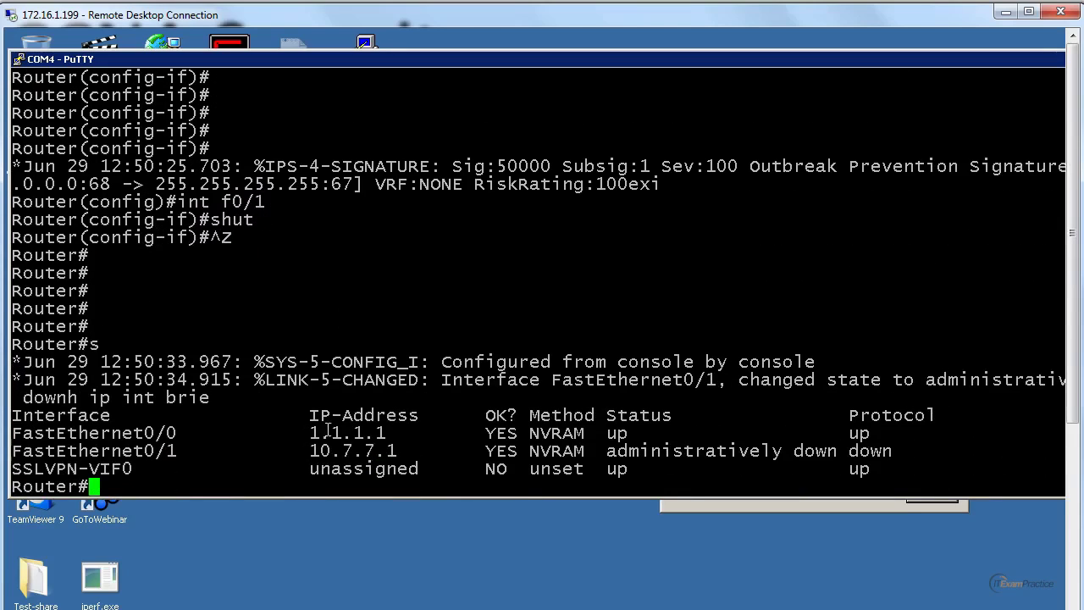
double_click(372, 433)
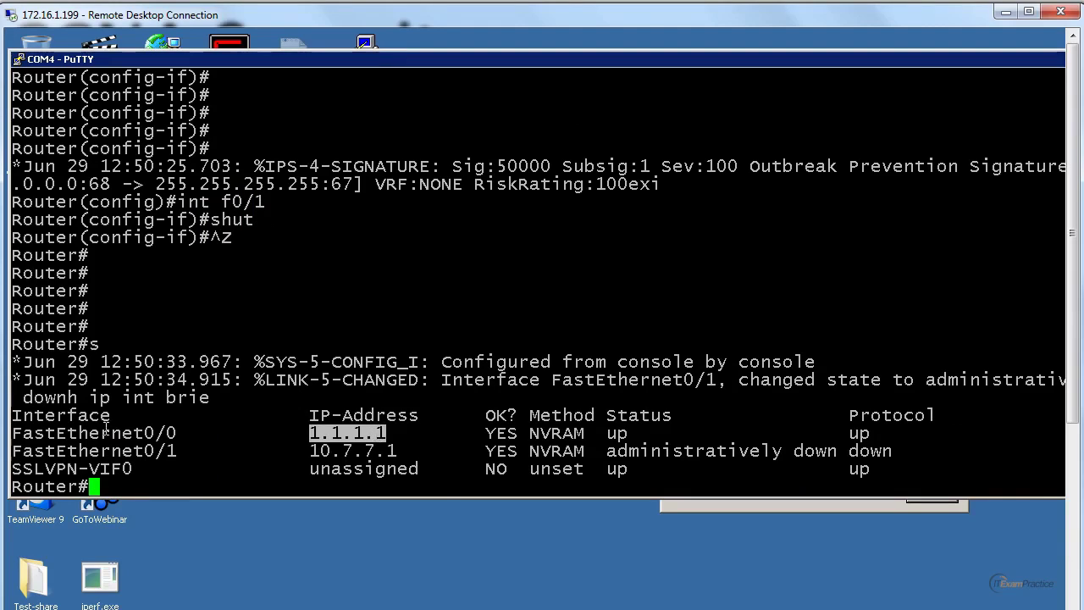
drag(47, 433, 176, 432)
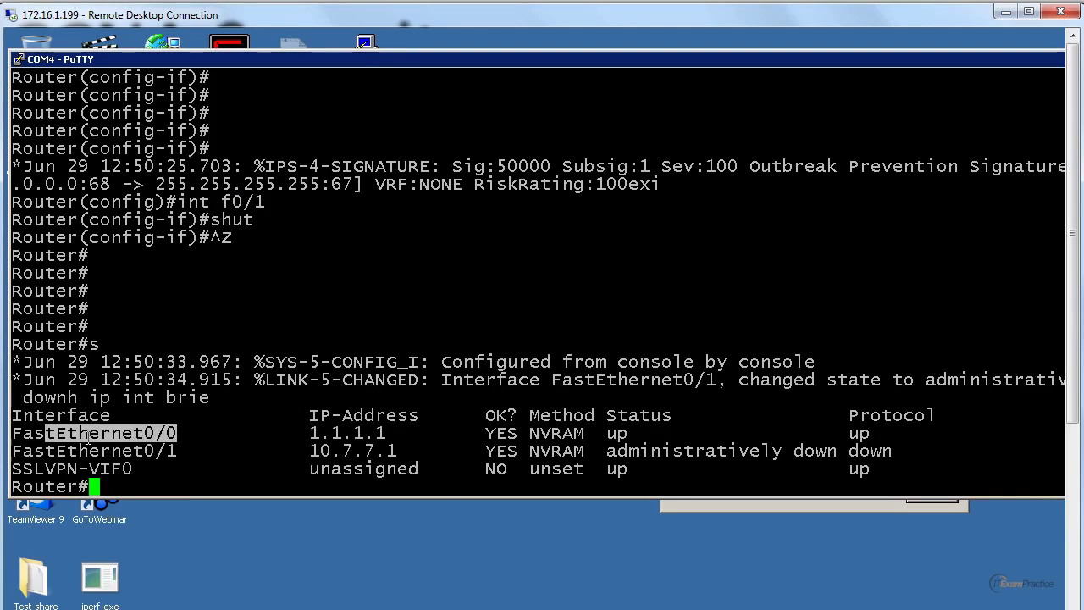
drag(78, 451, 516, 468)
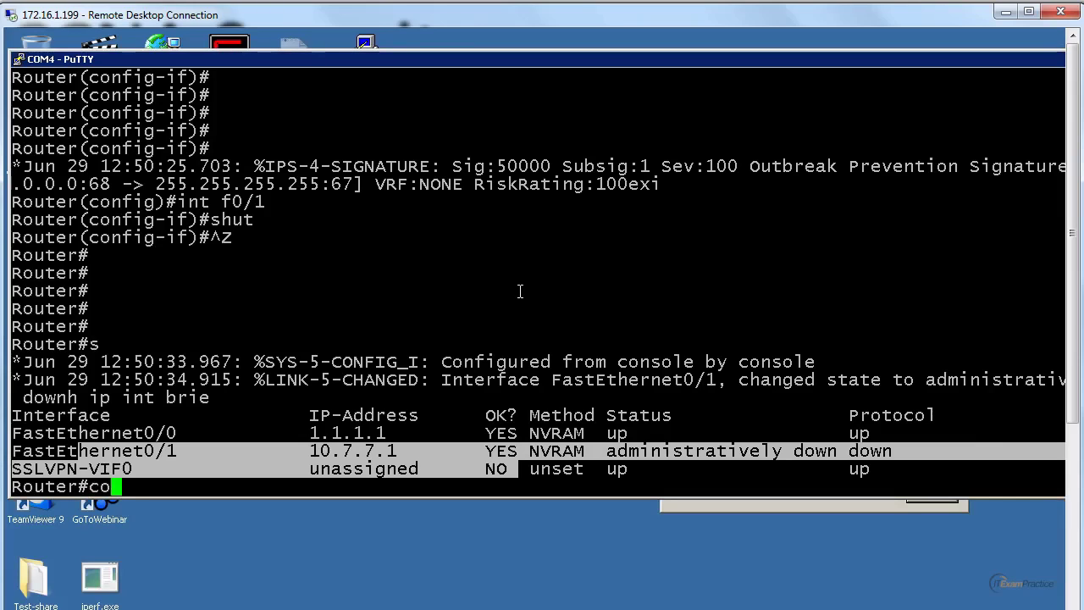
- Enter global configuration mode and create loopback interface 0
text(conf t)
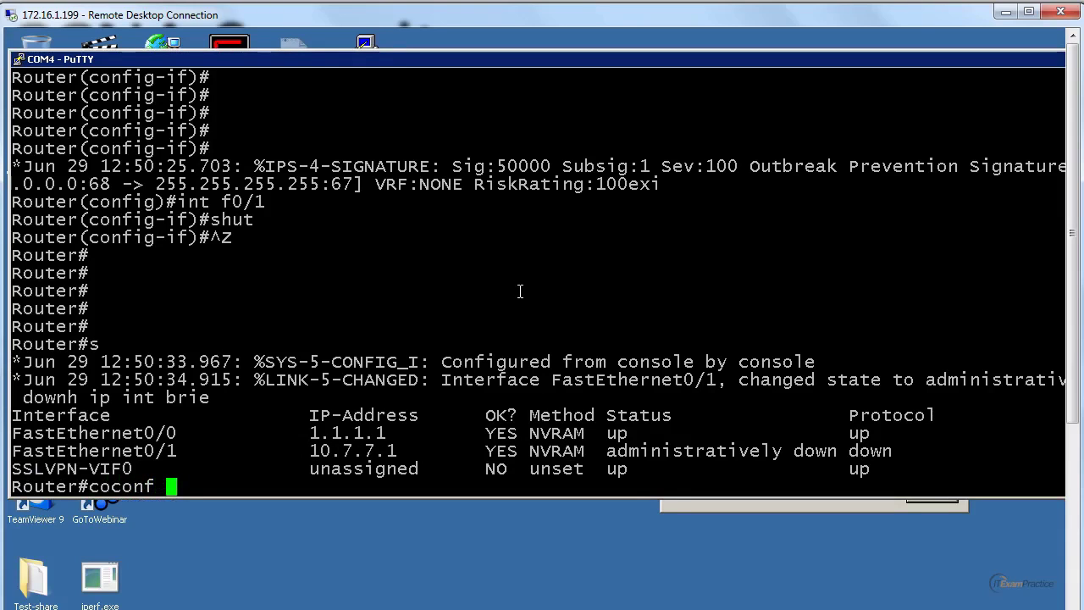
key(Return)
text(conf t)
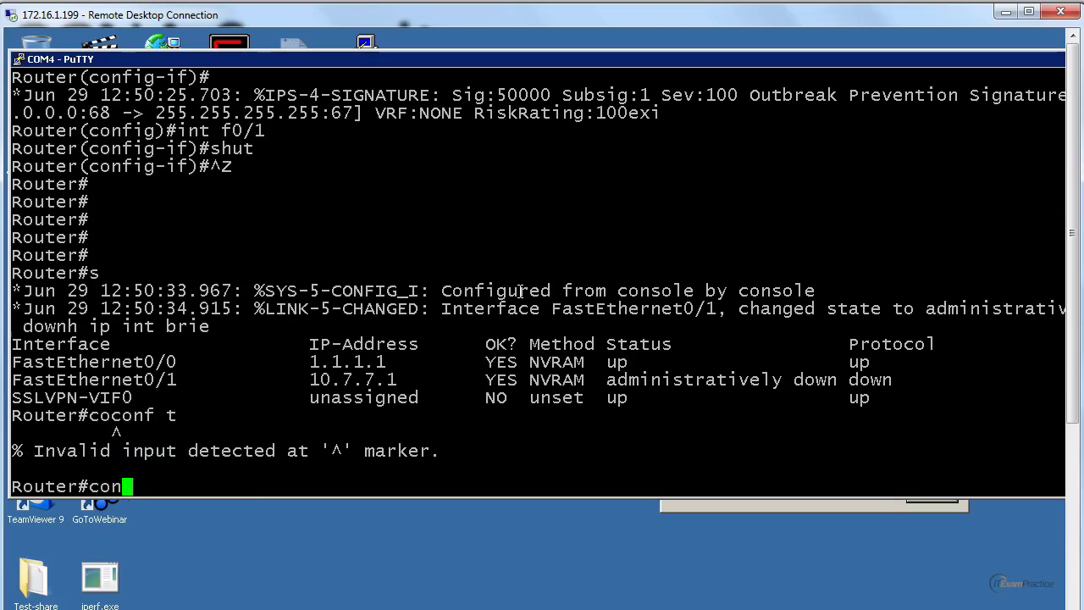
key(Return)
text(int)
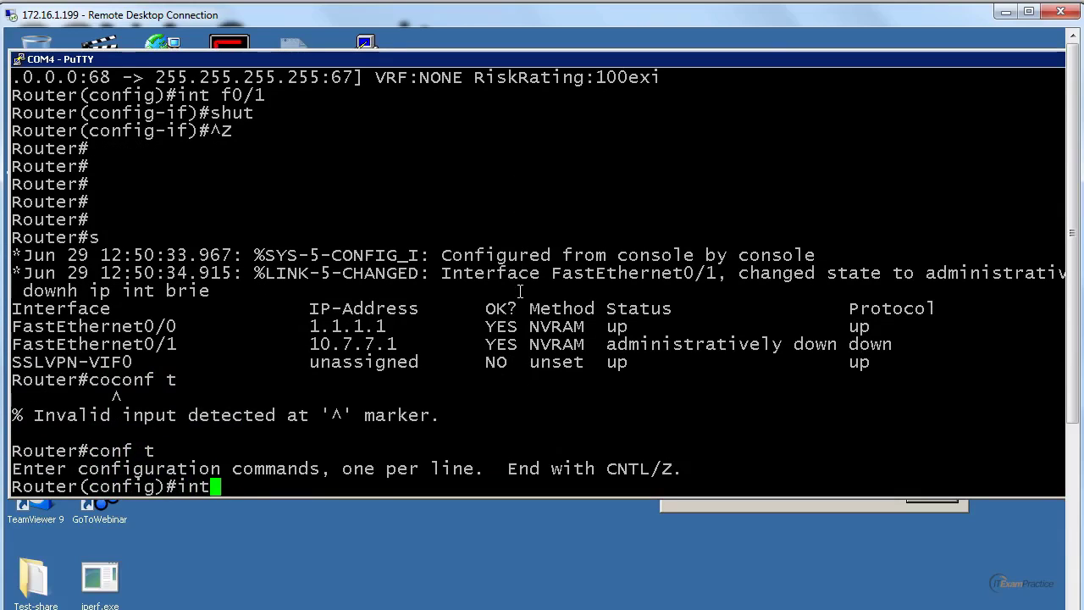
text( l0)
key(Return)
- Assign IP address 8.8.8.8 with mask 255.255.255.255 to loopback 0 and leave configuration mode
text(ig-if)#i)
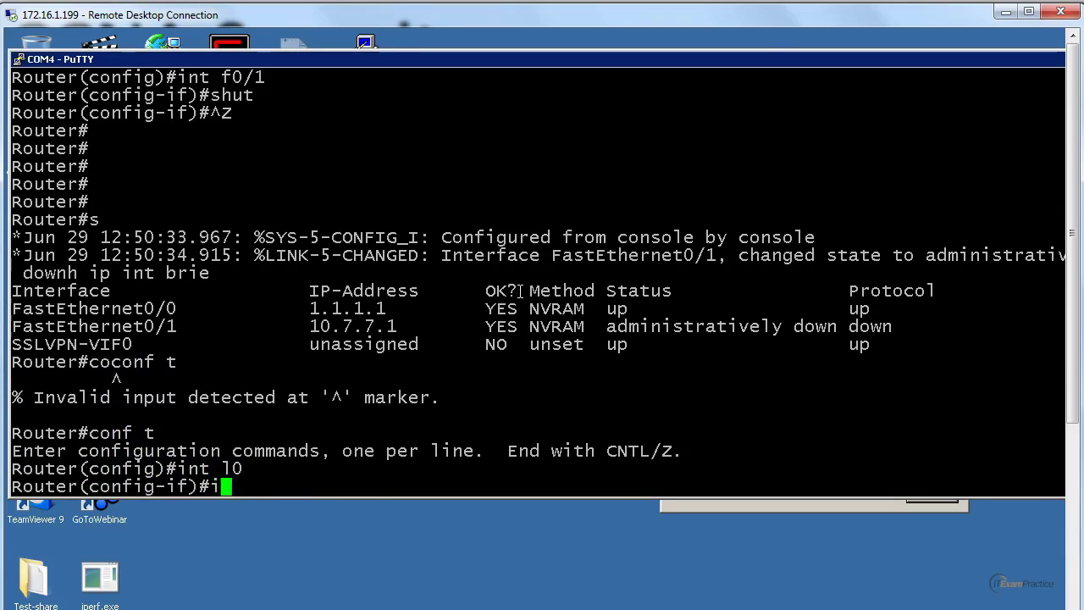
text(p add 8.8)
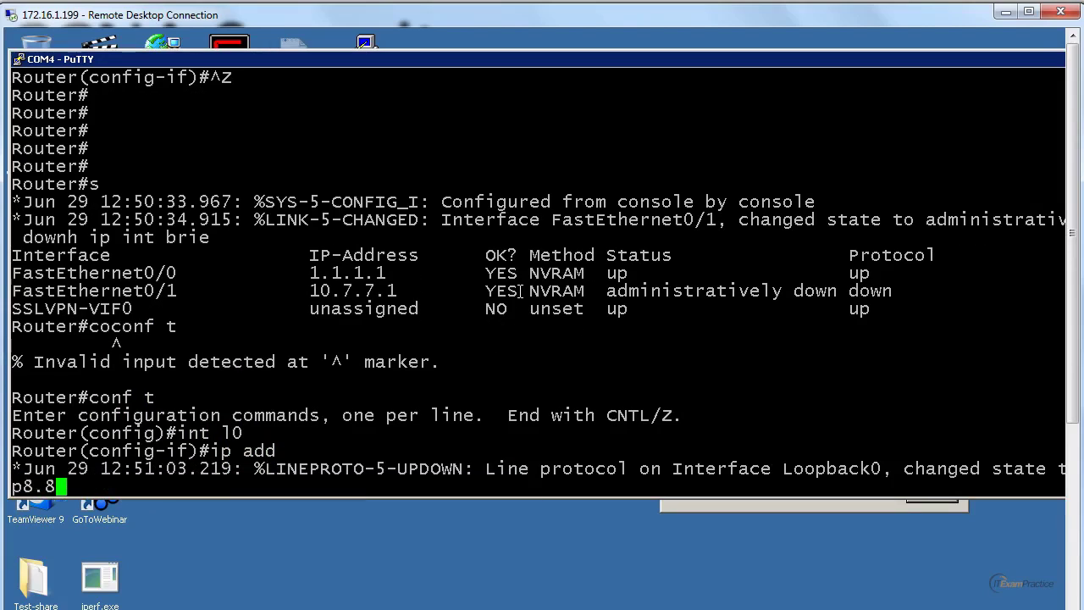
text(.8.8)
key(ctrl+r)
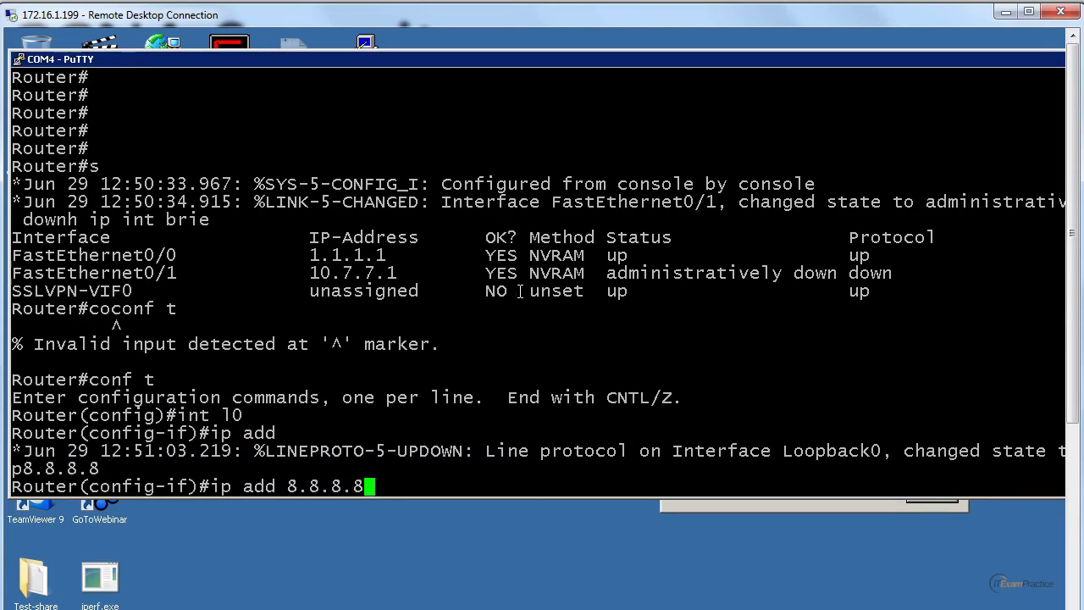
text(255.255.)
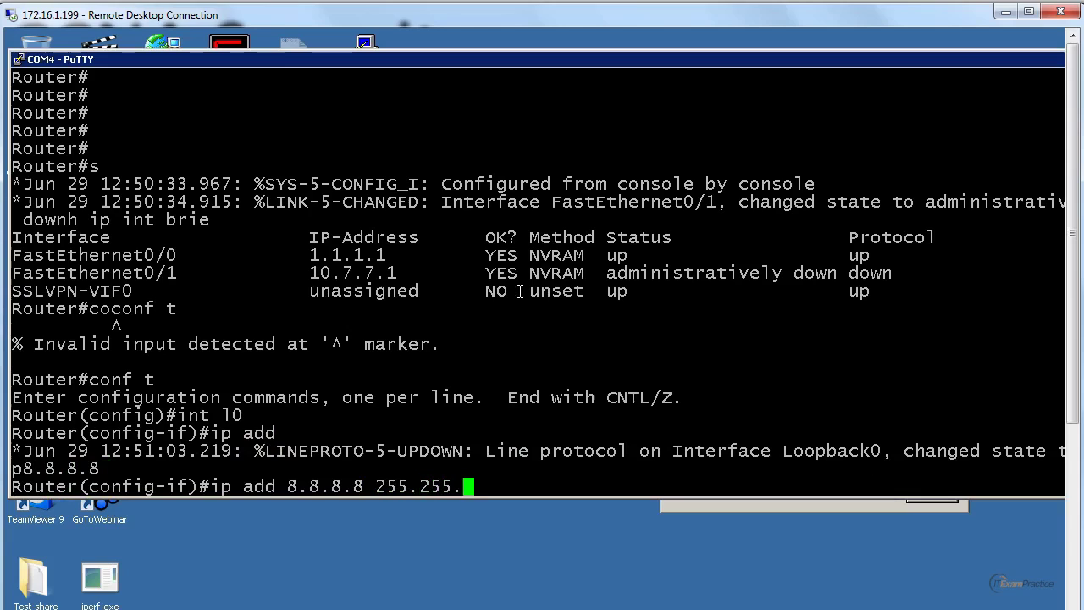
text(255.255)
key(Return)
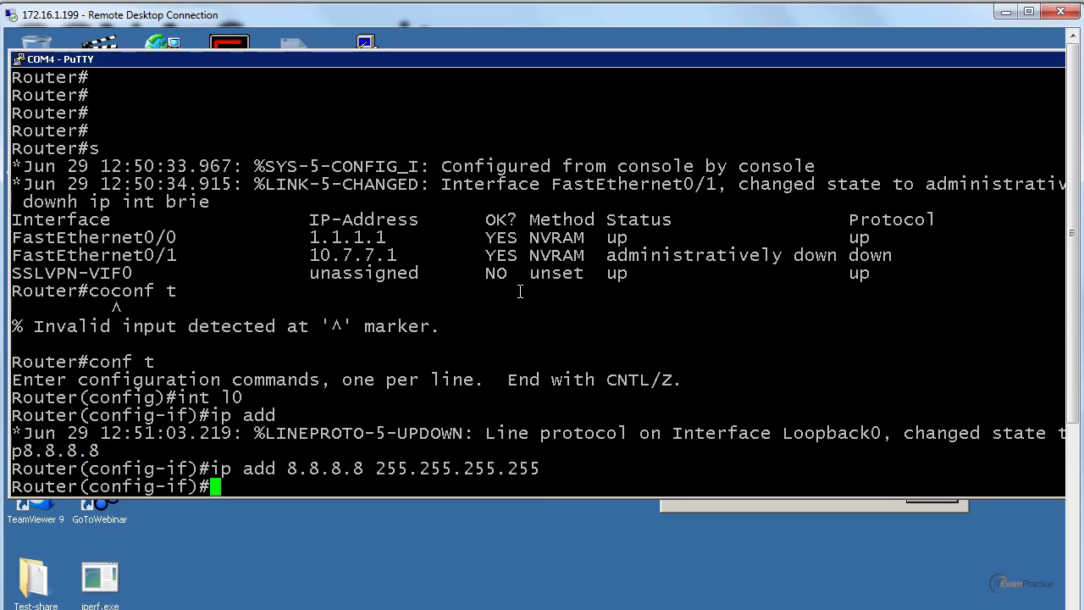
key(ctrl+z)
key(Return)
key(Return)
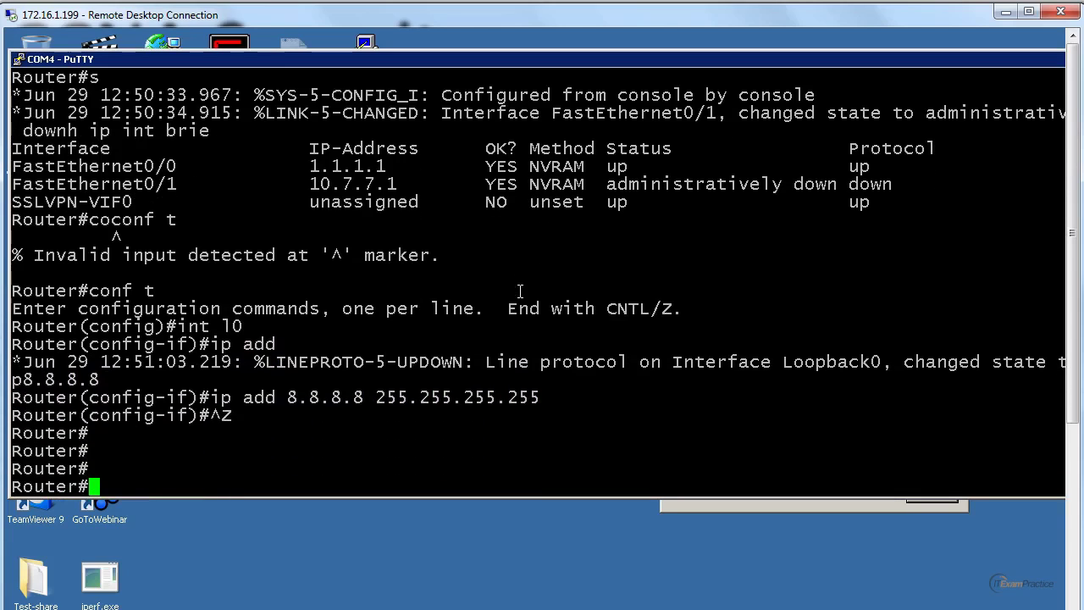
- Show the line section of the running configuration and examine the vty 0 4 settings
text(sh run)
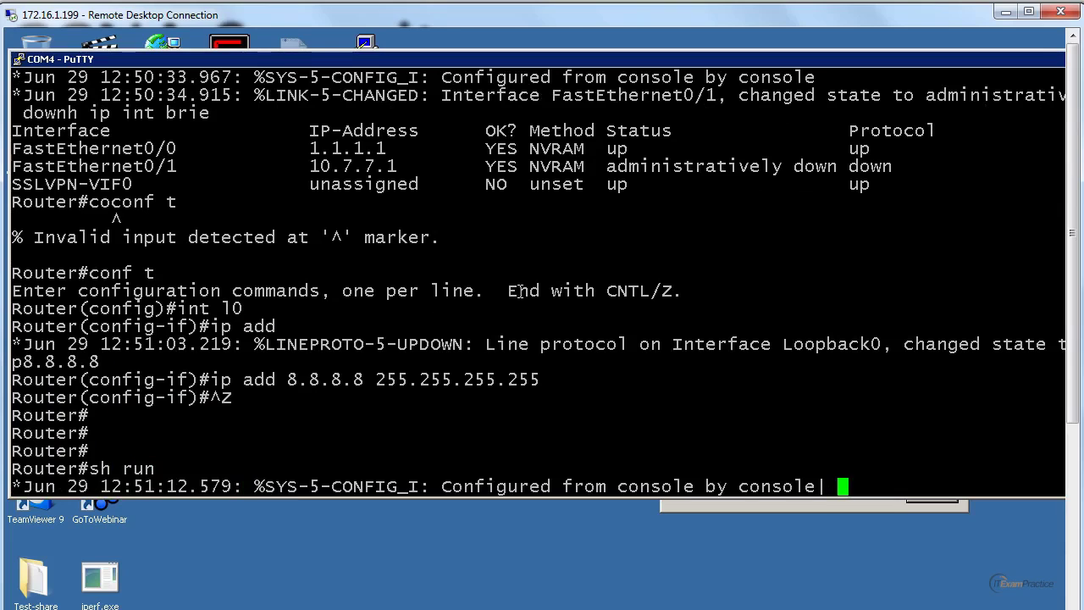
text( | sec)
key(Tab)
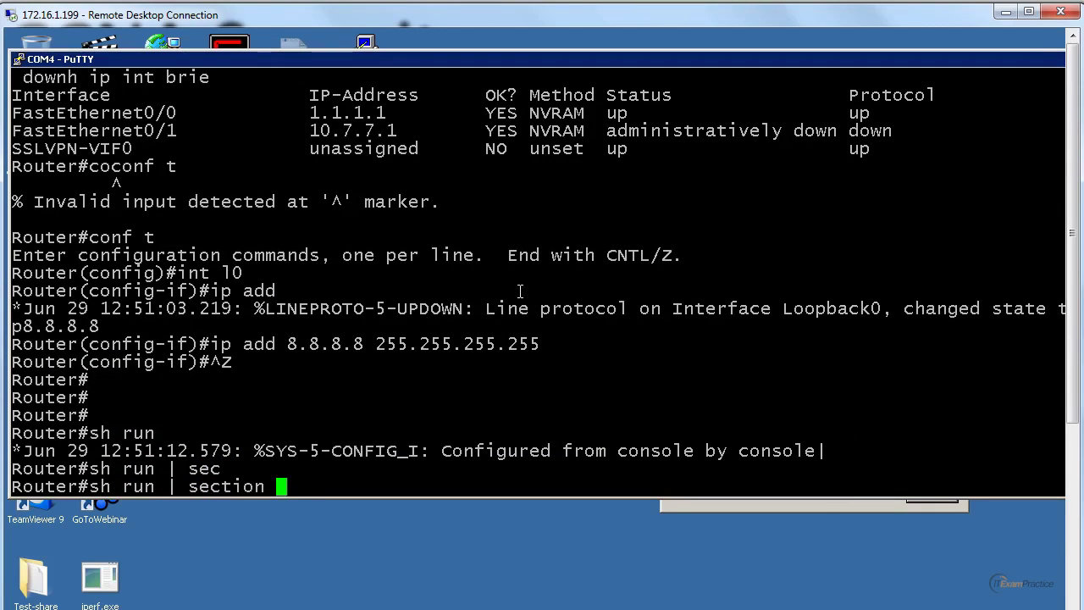
text(line)
key(Return)
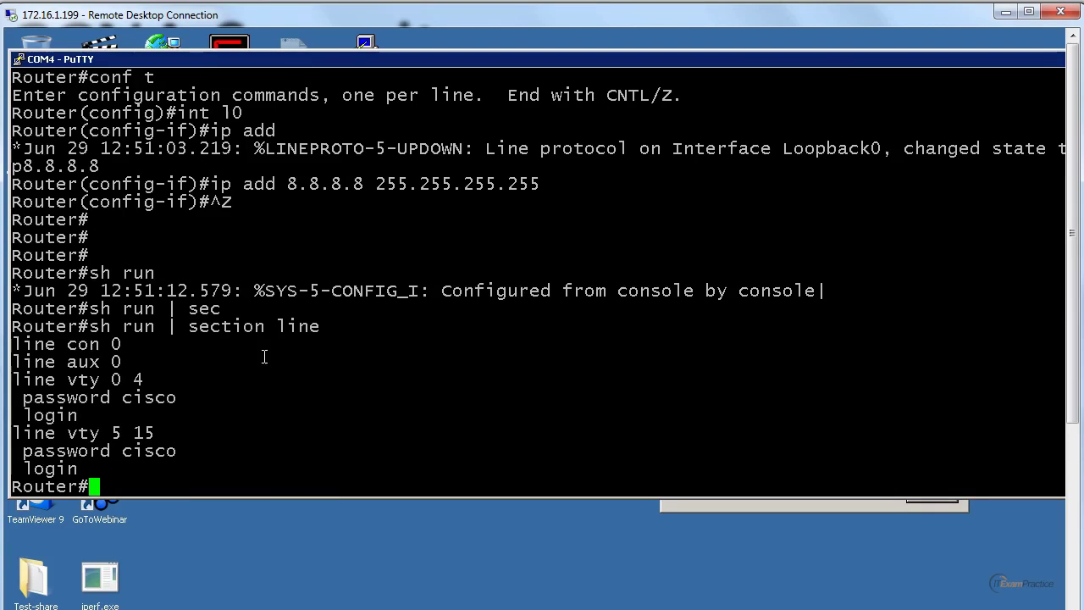
drag(40, 380, 241, 415)
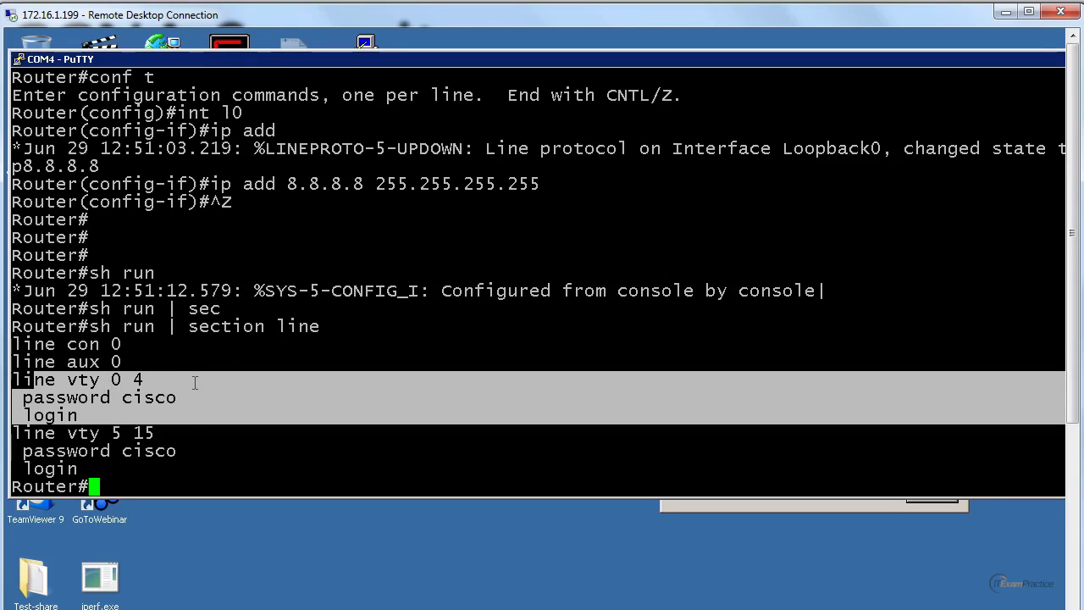
- List the brief IP interface status to check the new loopback interface
text(sh ip int b)
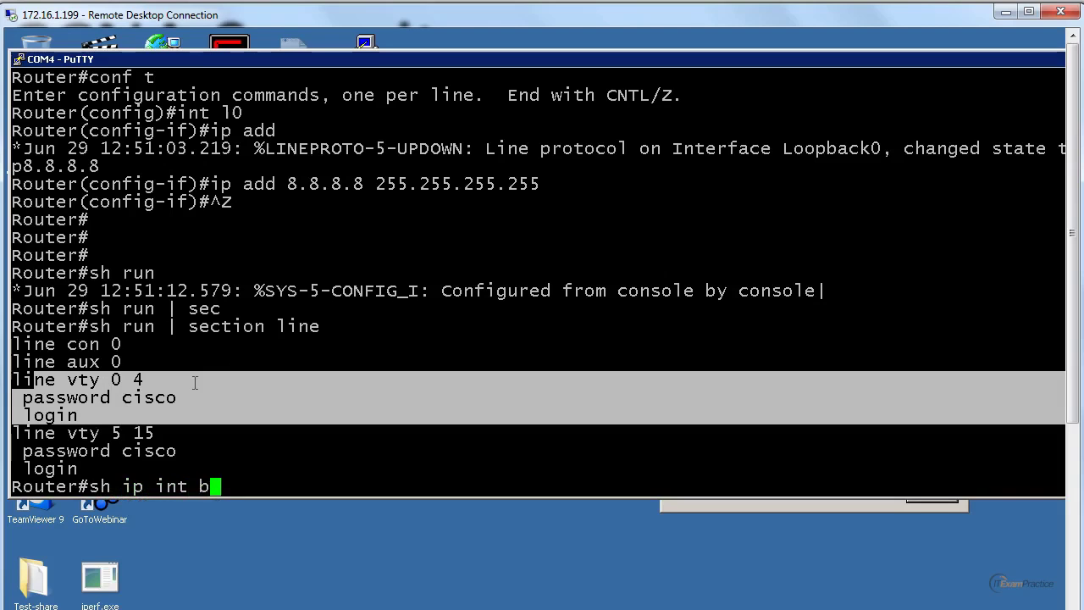
text(rie)
key(Return)
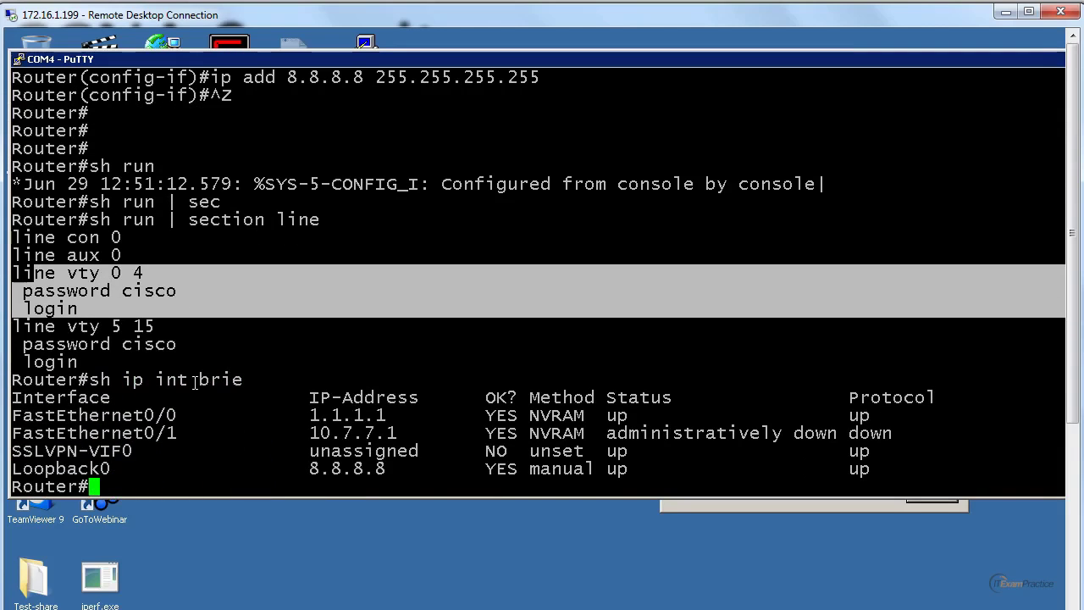
- Set the router's hostname to ISP1 in global configuration mode and return to privileged EXEC mode
text(conf t)
key(Return)
text(hostname)
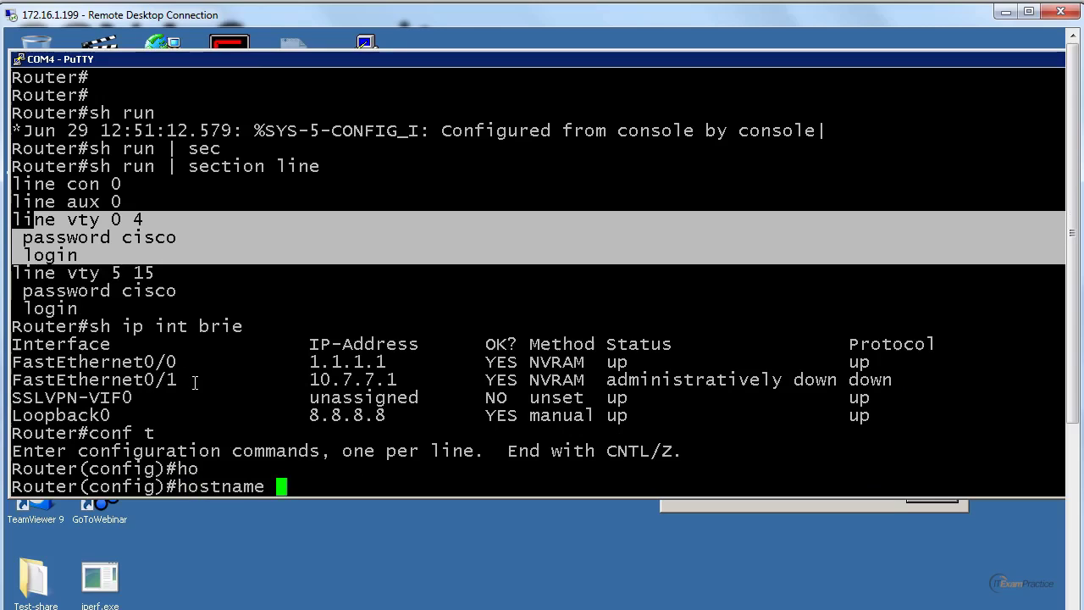
text(ISP1)
key(Return)
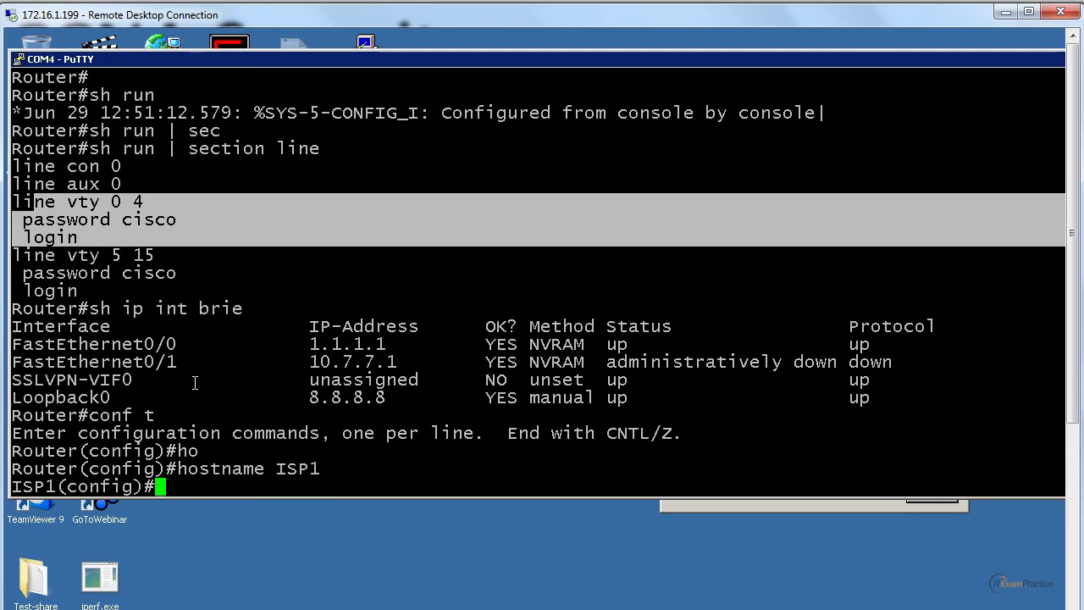
key(ctrl+z)
key(Return)
key(Return)
key(Return)
key(Return)
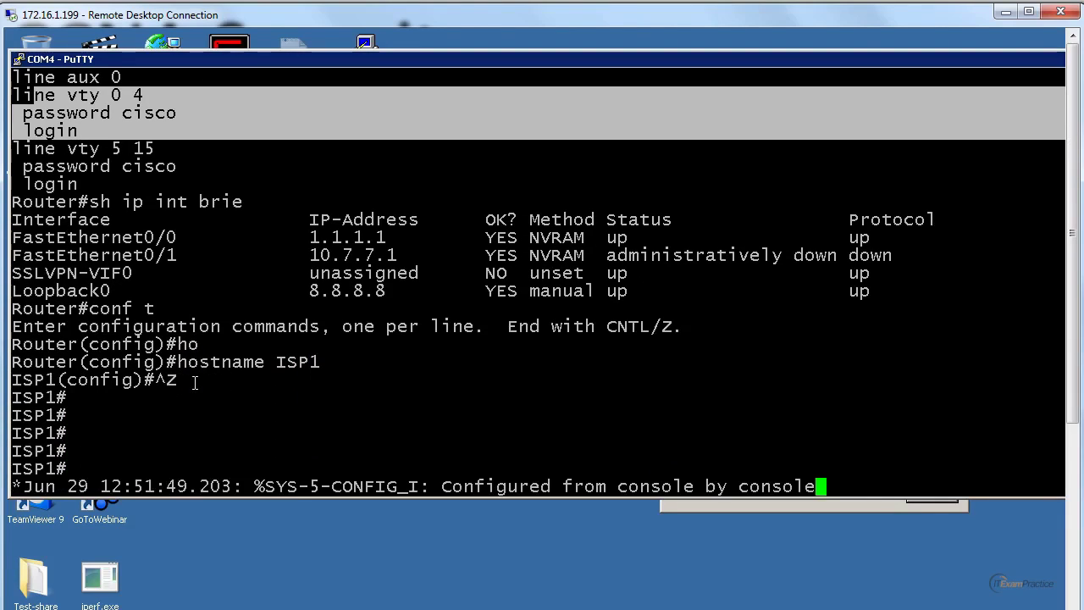
key(Return)
key(Return)
key(Return)
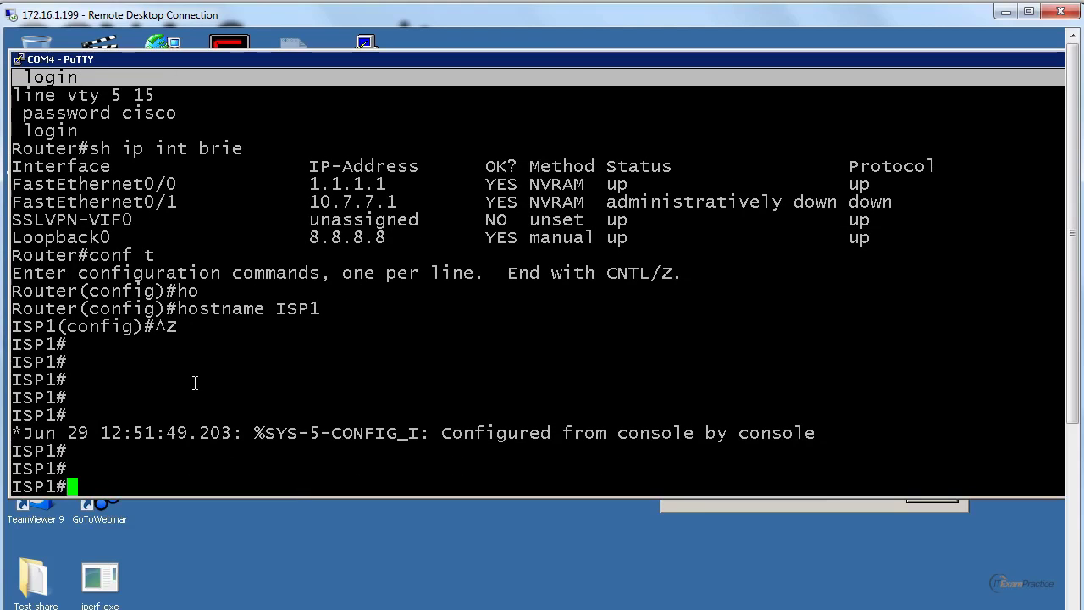
- Display the IP routing table of router ISP1
text(sh ip rout)
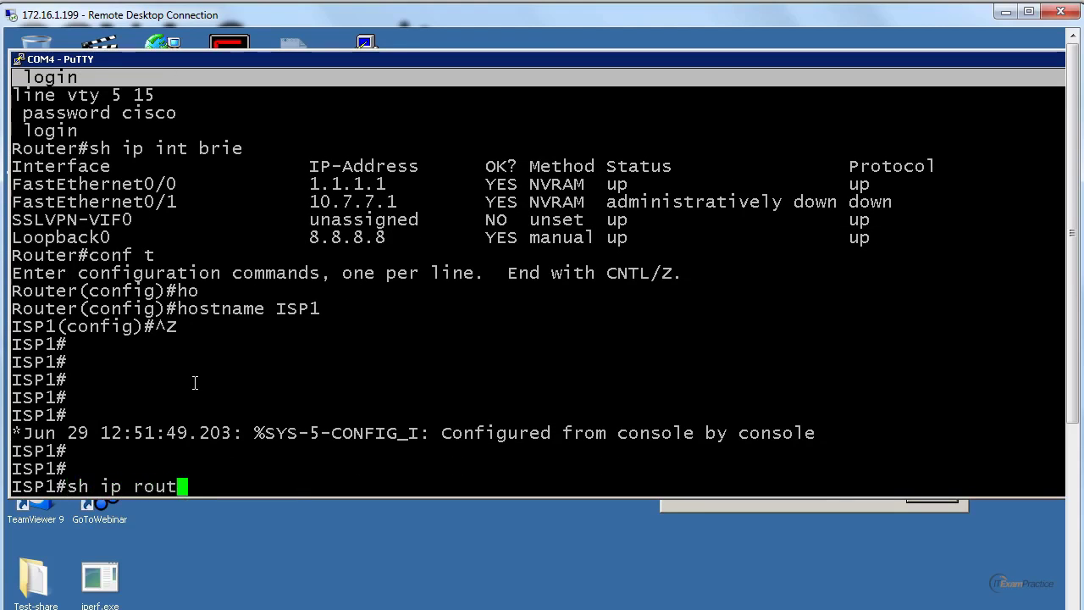
text(e)
key(Return)
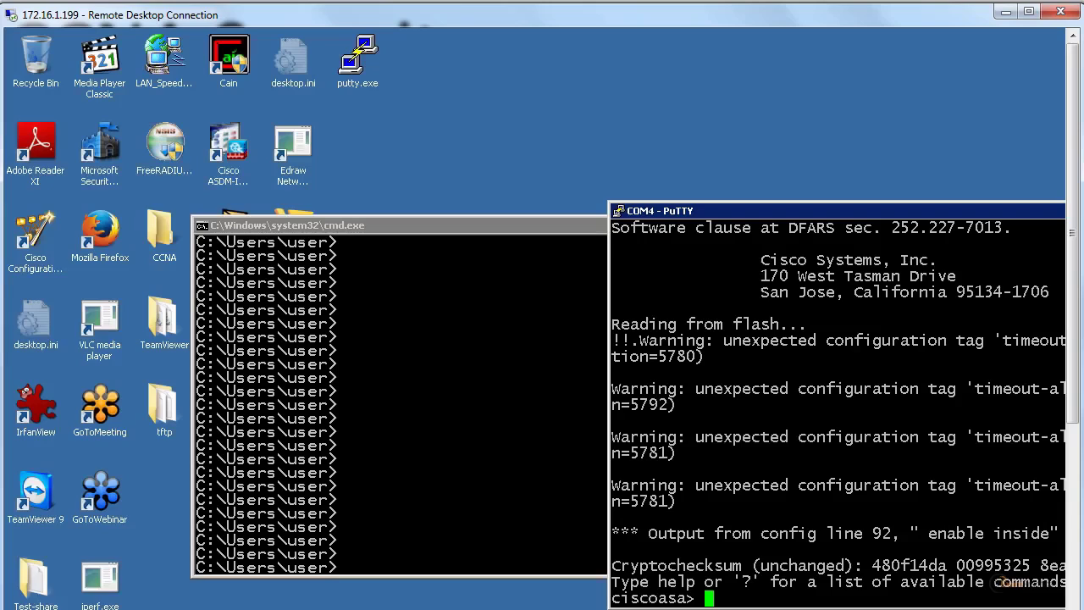
- Launch Cisco ASDM-IDM Launcher, connect to 10.7.7.1 without credentials and accept the unverified certificate
drag(644, 210, 437, 121)
click(235, 145)
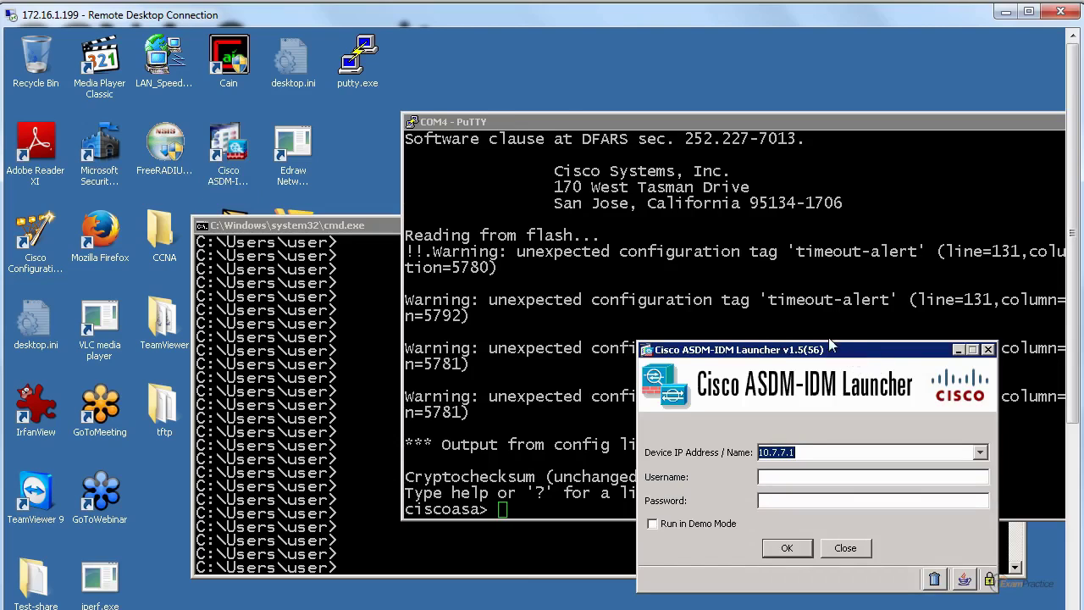
drag(851, 354, 756, 247)
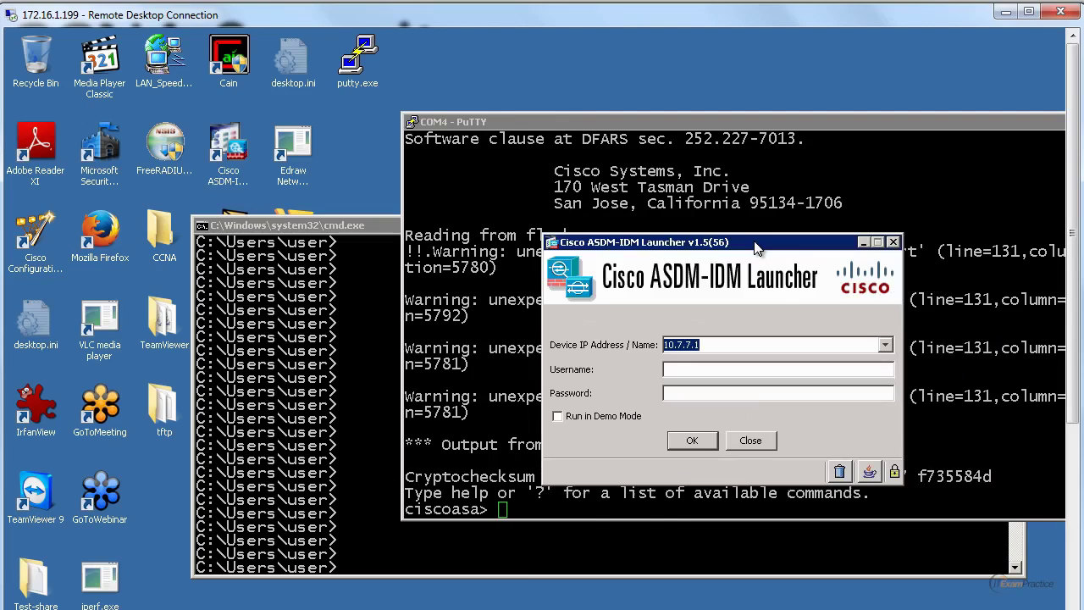
click(708, 441)
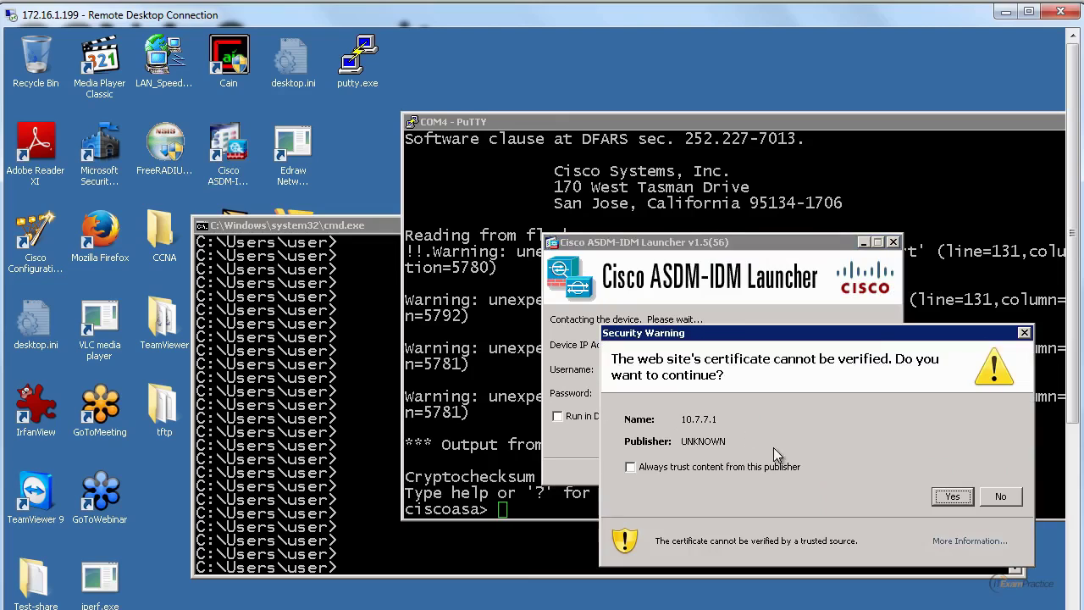
click(952, 495)
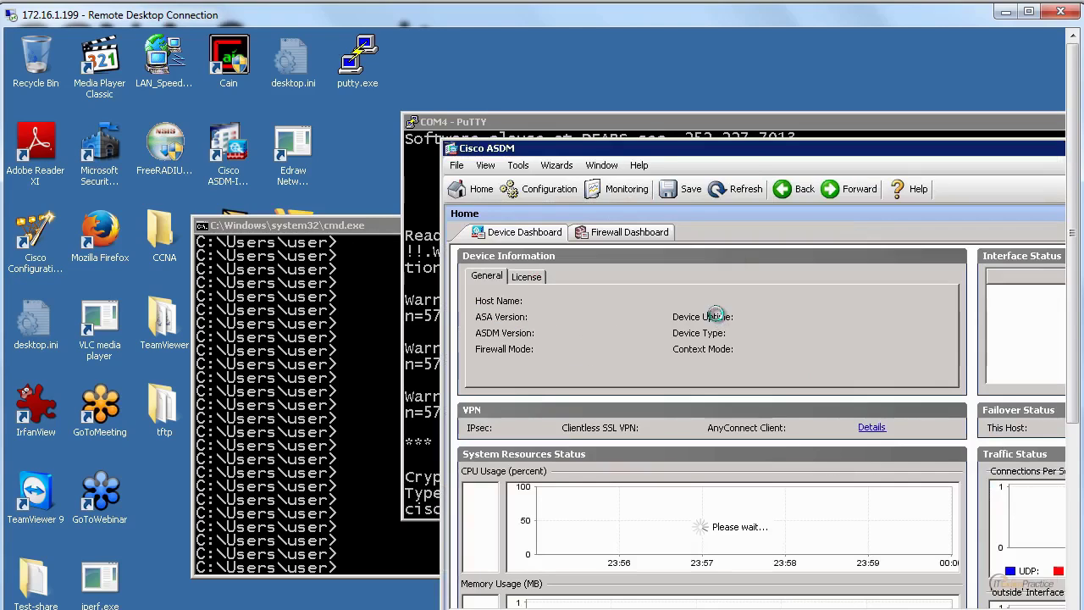
- Switch to the ciscoasa console in PuTTY and enter privileged EXEC mode, submitting the enable password
click(683, 132)
text(en)
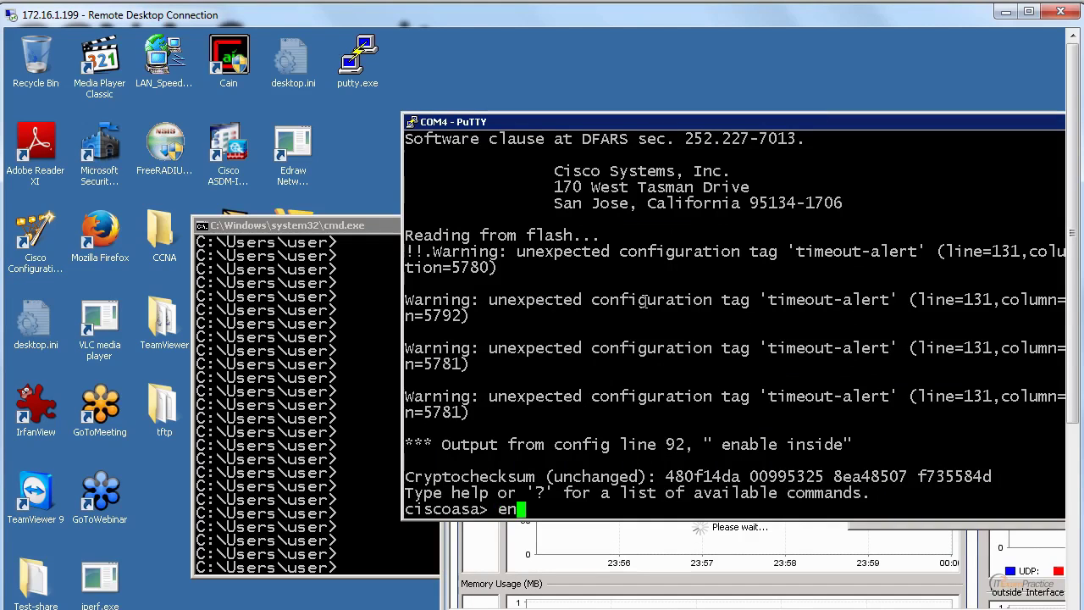
key(Return)
text(*****)
key(Return)
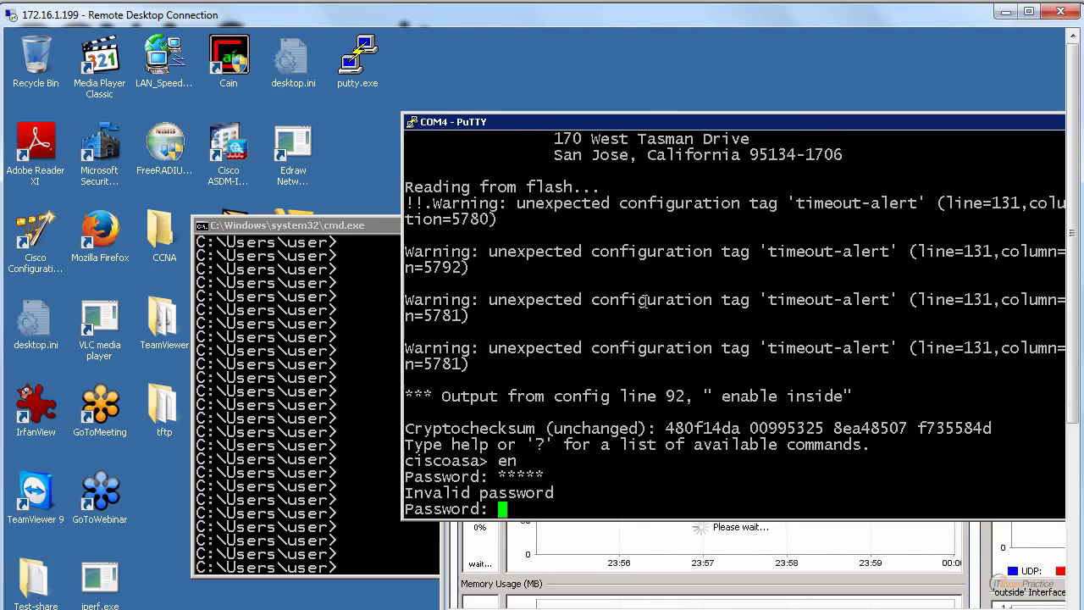
key(Return)
key(Return)
key(Return)
key(Return)
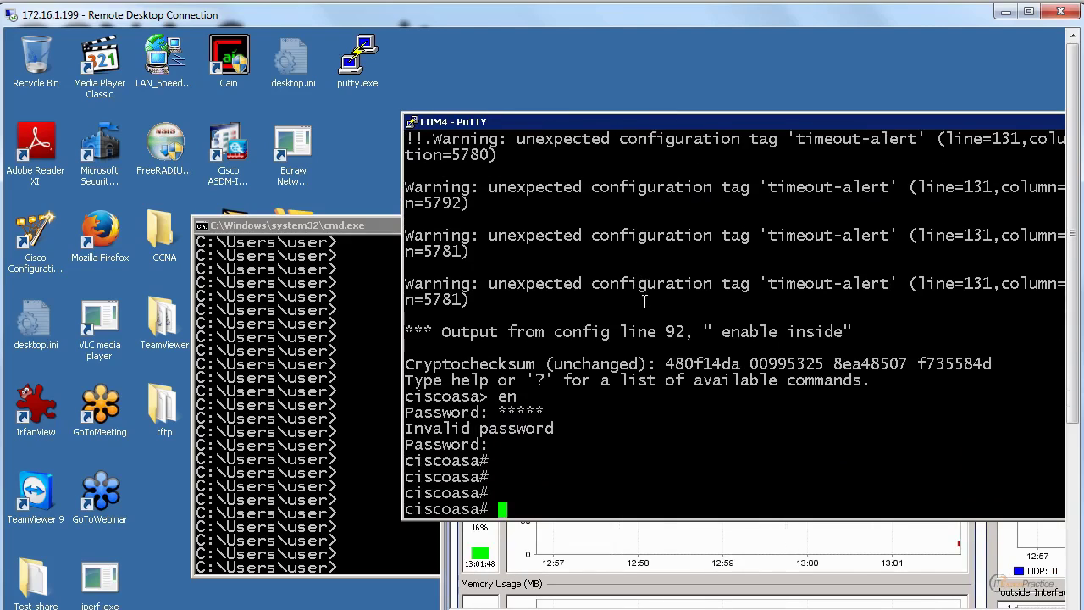
- List the ASA's brief interface IP status and examine the Vlan1 entry
text(sh int ip brie)
key(Return)
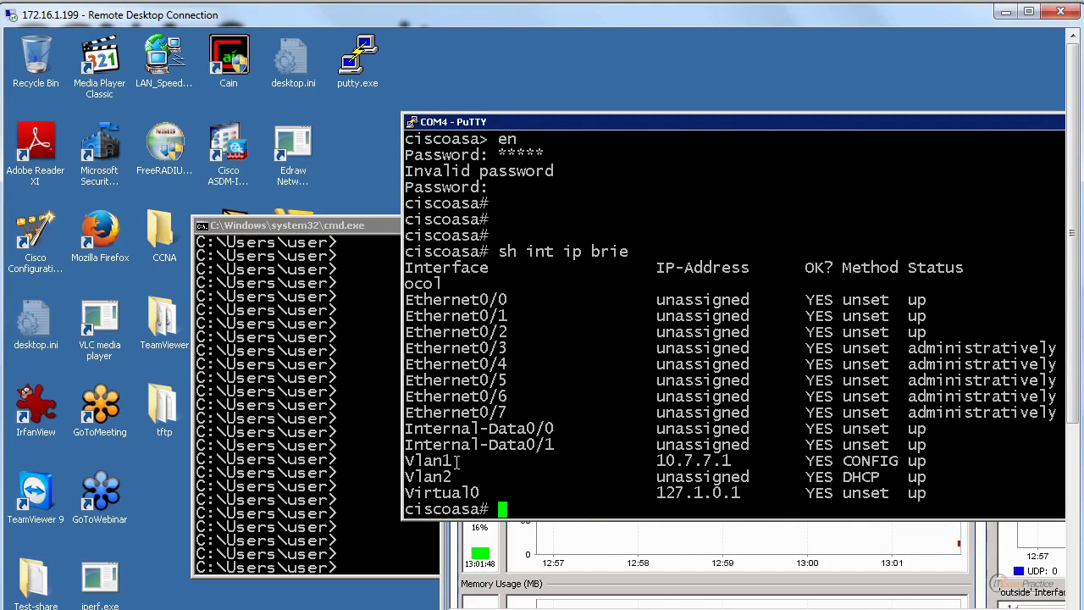
drag(434, 462, 871, 458)
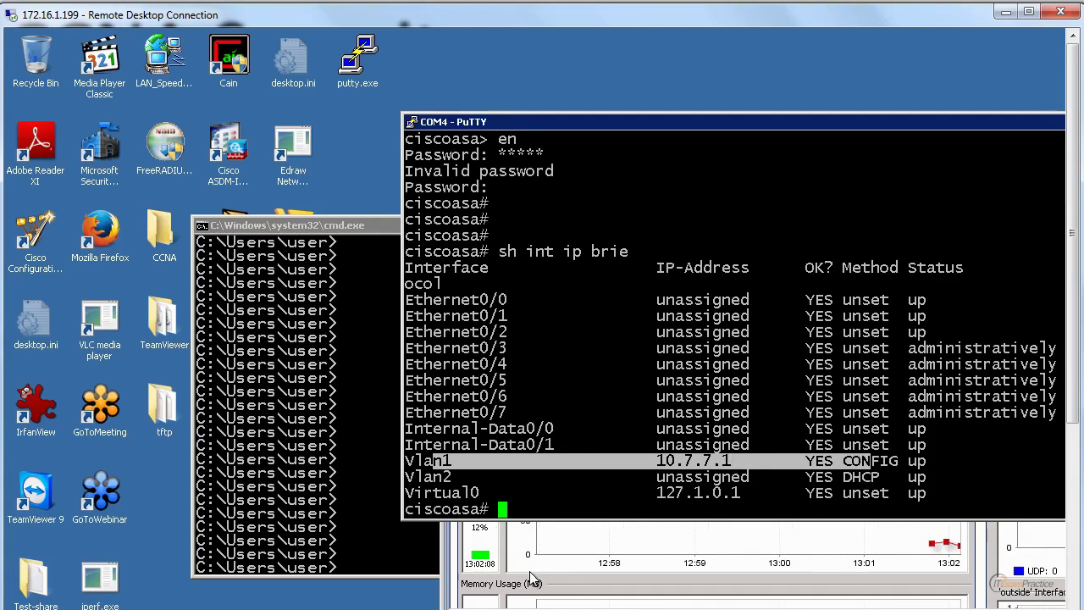
click(553, 472)
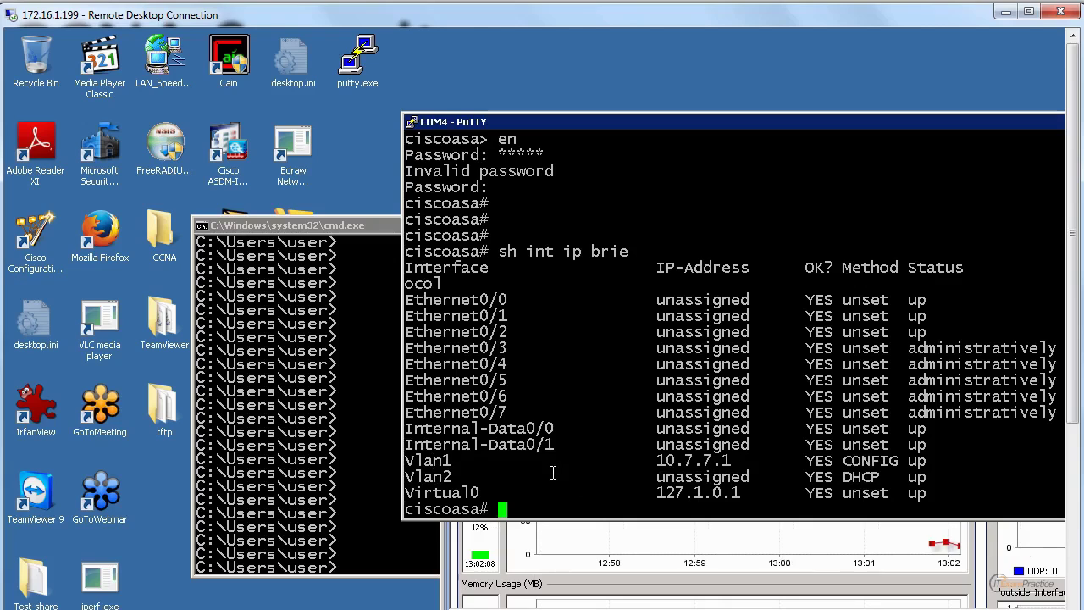
- Display the ASA's routing table and examine the gateway of its default route
text(sh route)
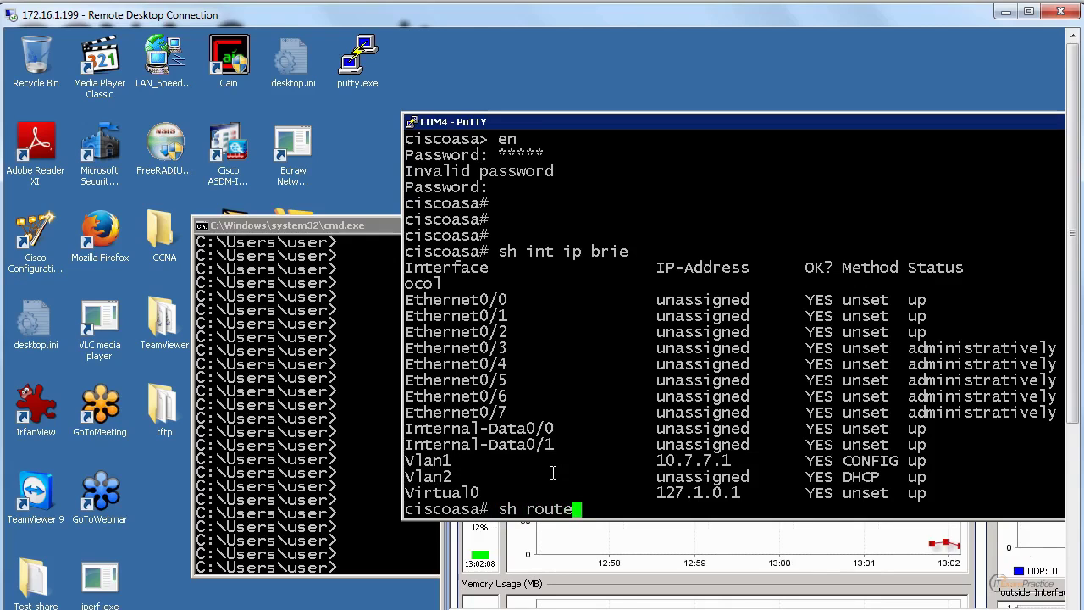
key(Return)
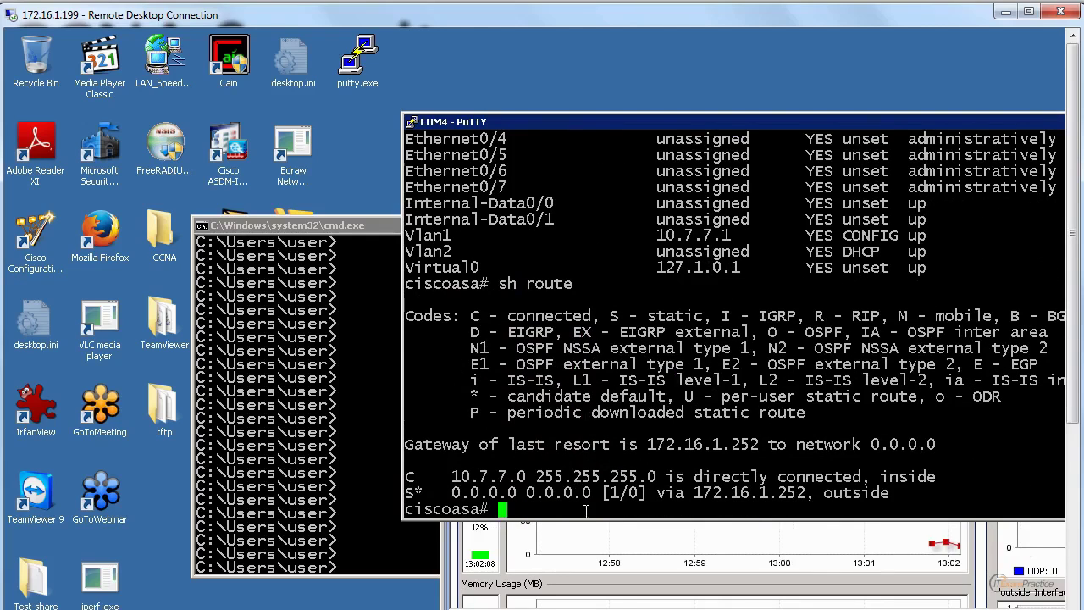
drag(805, 491, 702, 491)
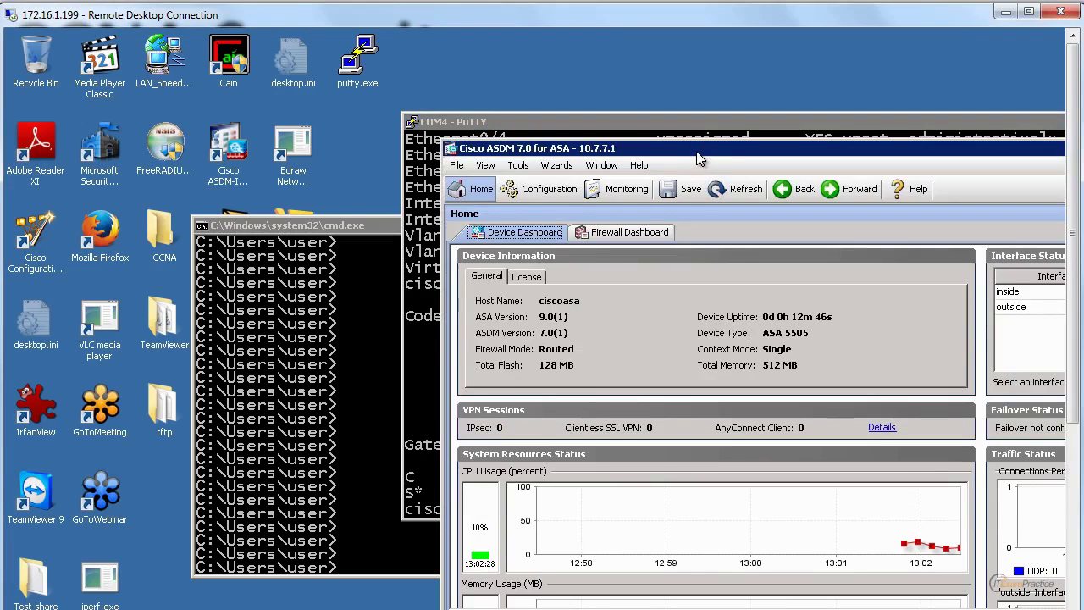
- Switch to Cisco ASDM, reposition its window and examine the firewall's license and general device information
drag(652, 148, 273, 26)
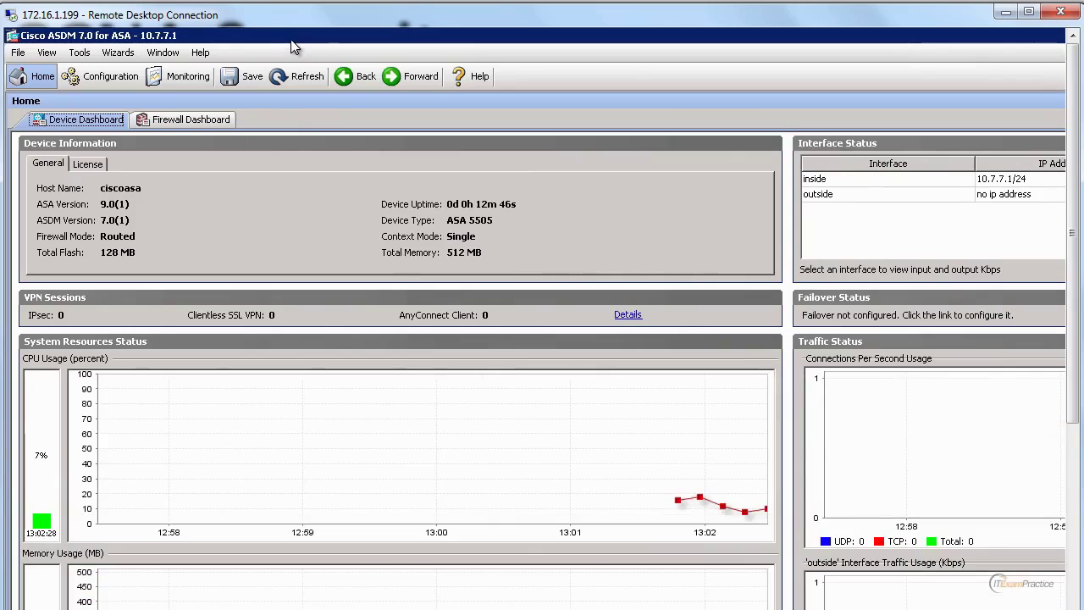
double_click(290, 39)
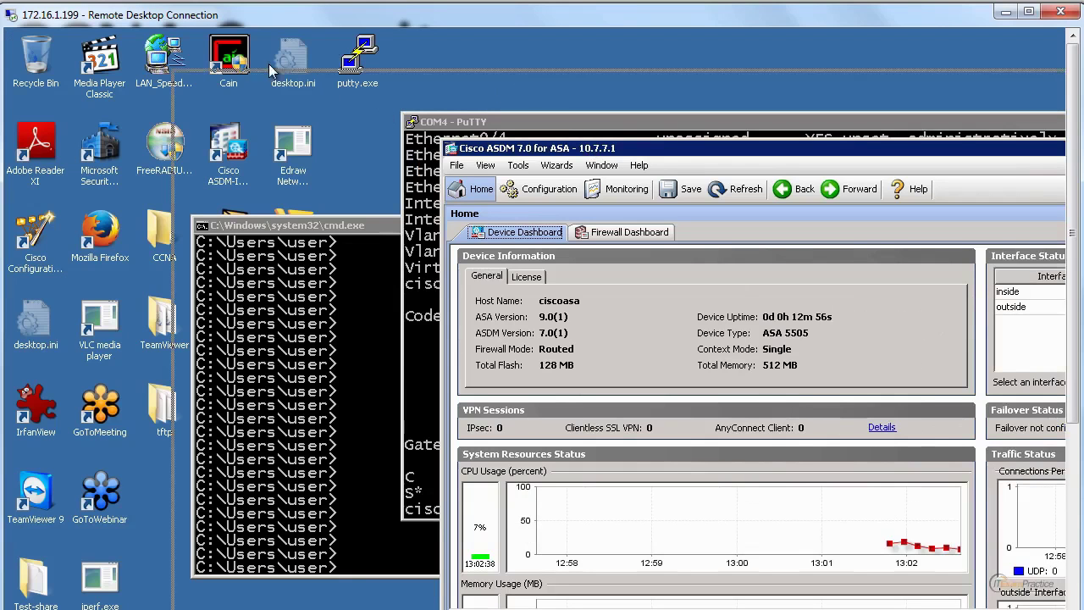
drag(268, 63, 186, 59)
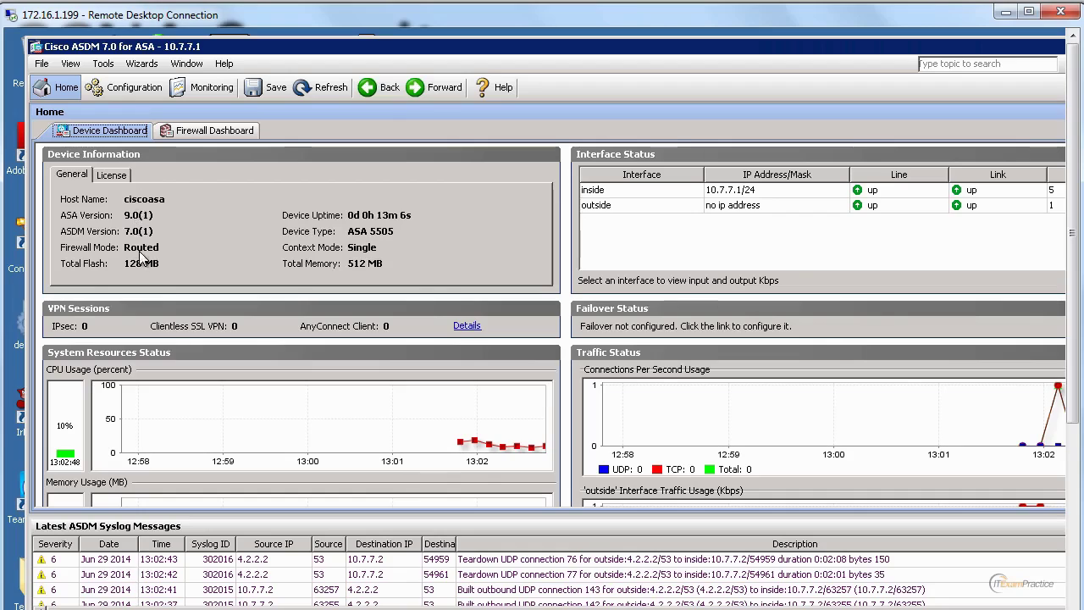
click(118, 176)
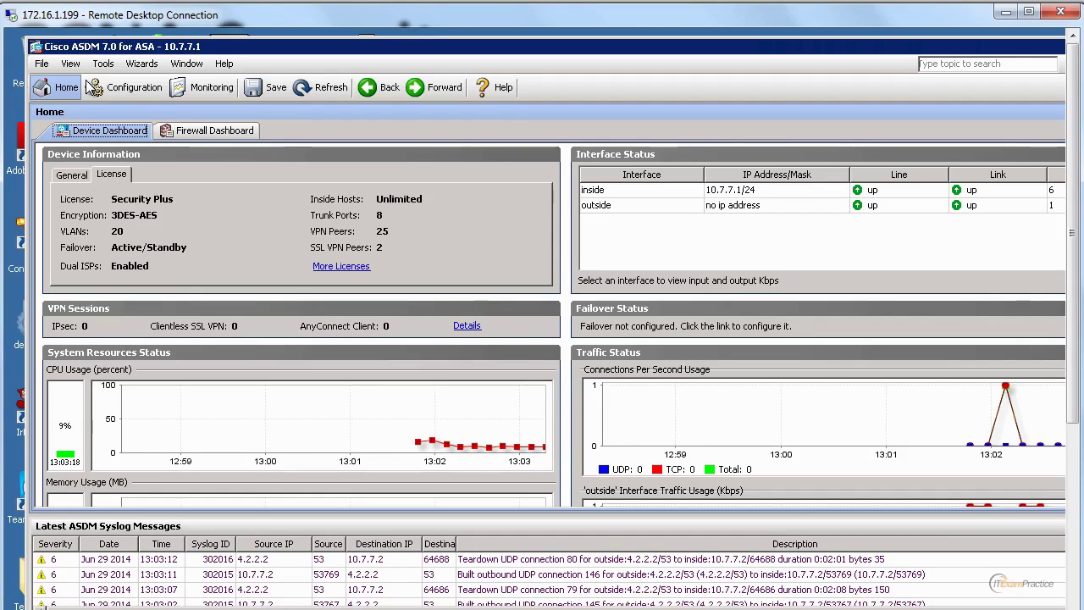
click(73, 175)
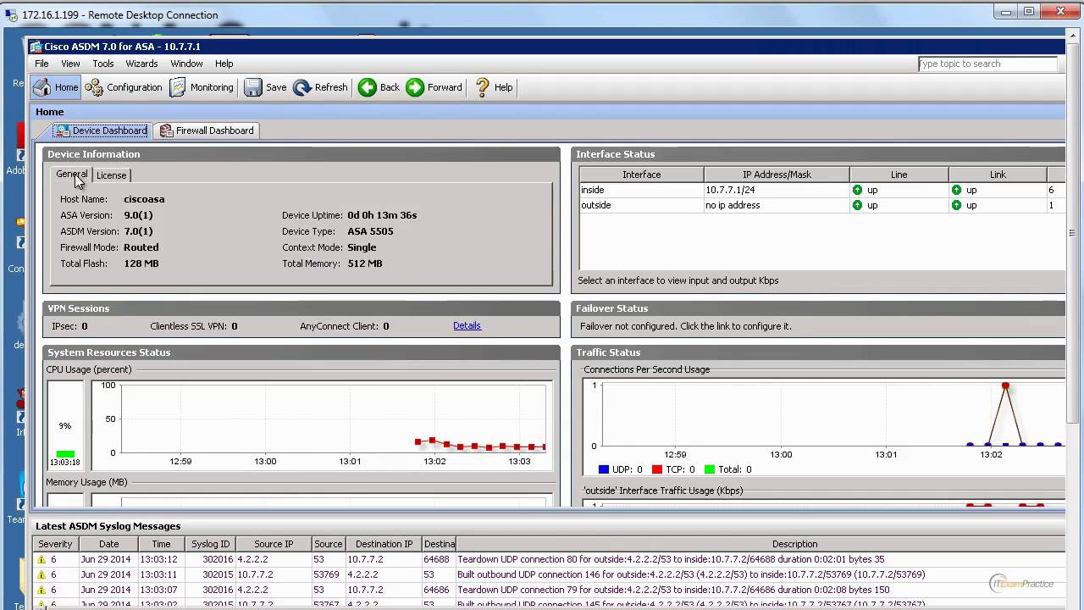
- Open the interface configuration under device setup and inspect the inside and outside interfaces
click(127, 87)
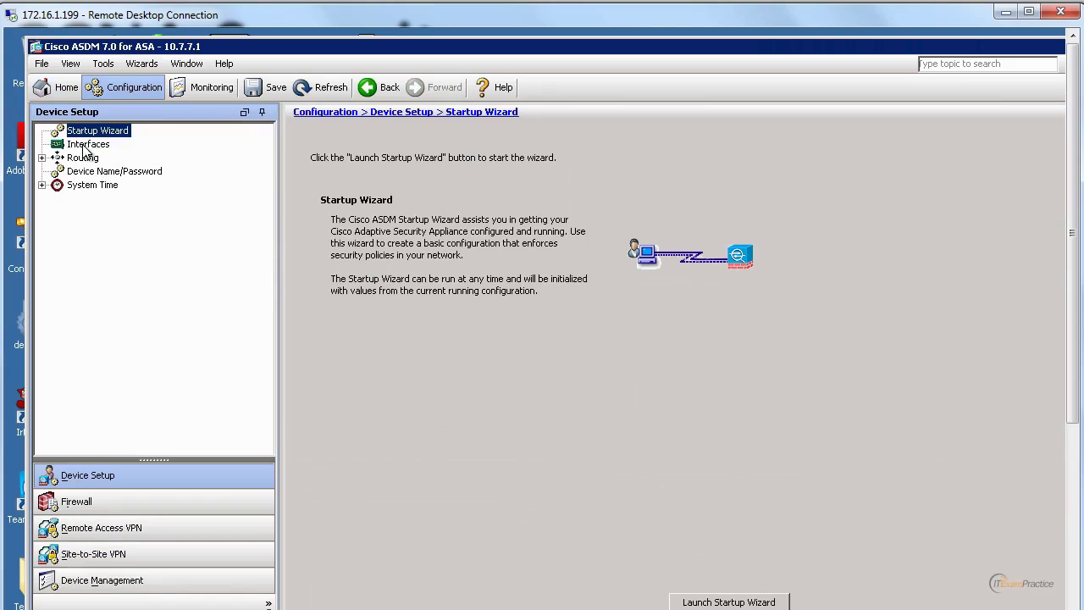
click(88, 145)
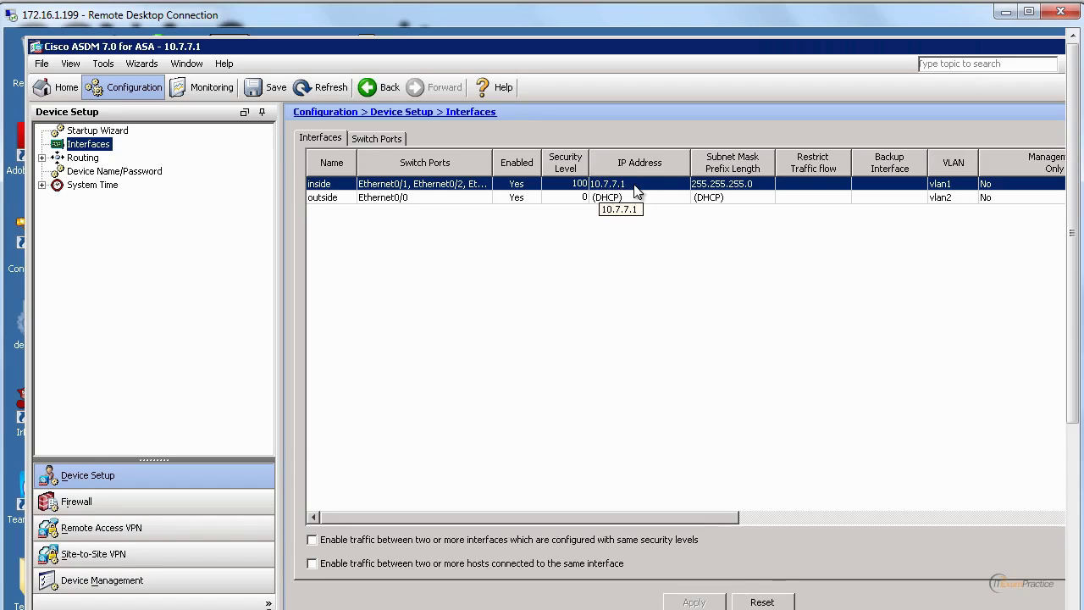
click(398, 198)
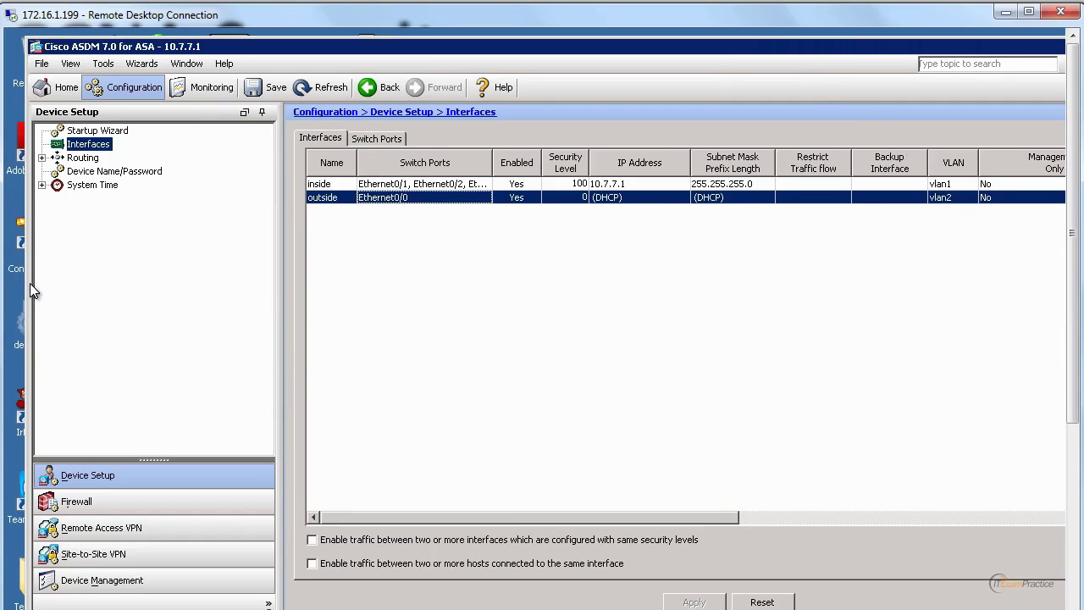
- Narrow and reposition the ASDM window so the whole interface configuration page fits within view
drag(28, 292, 216, 292)
drag(608, 54, 423, 56)
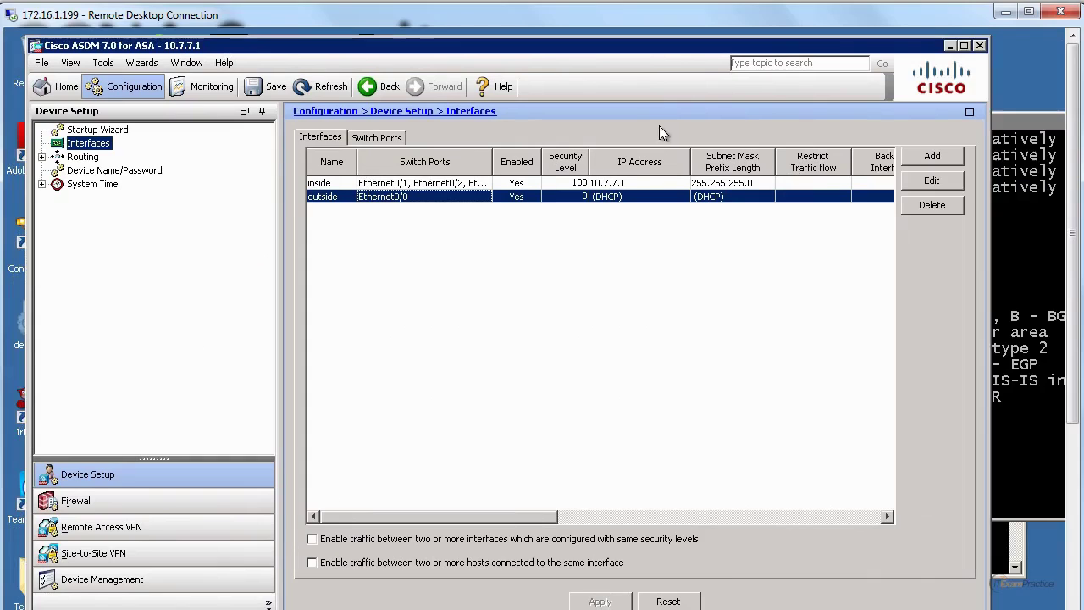
click(935, 155)
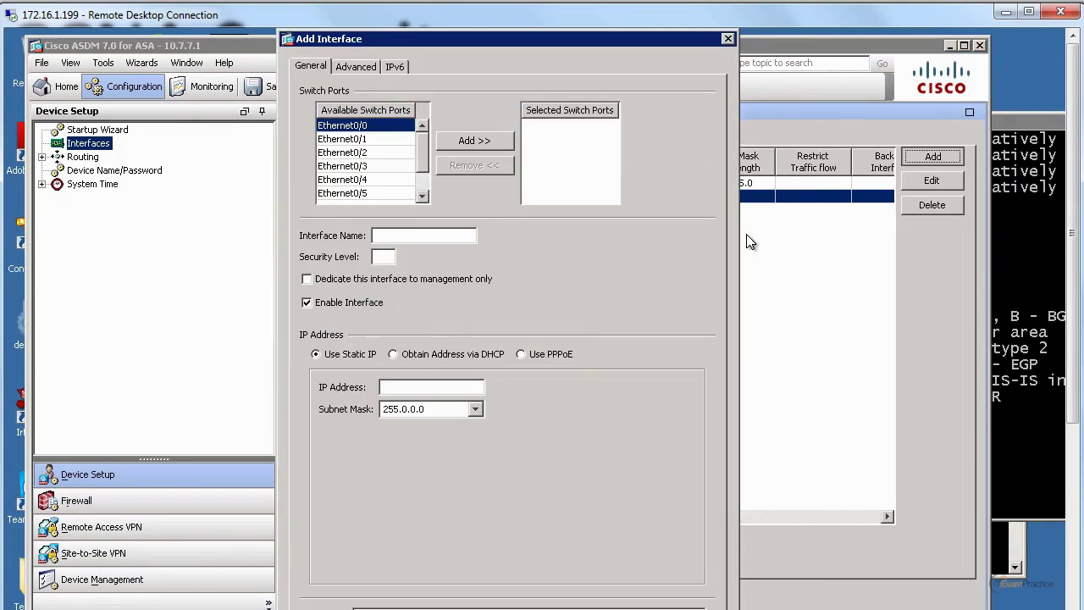
click(728, 39)
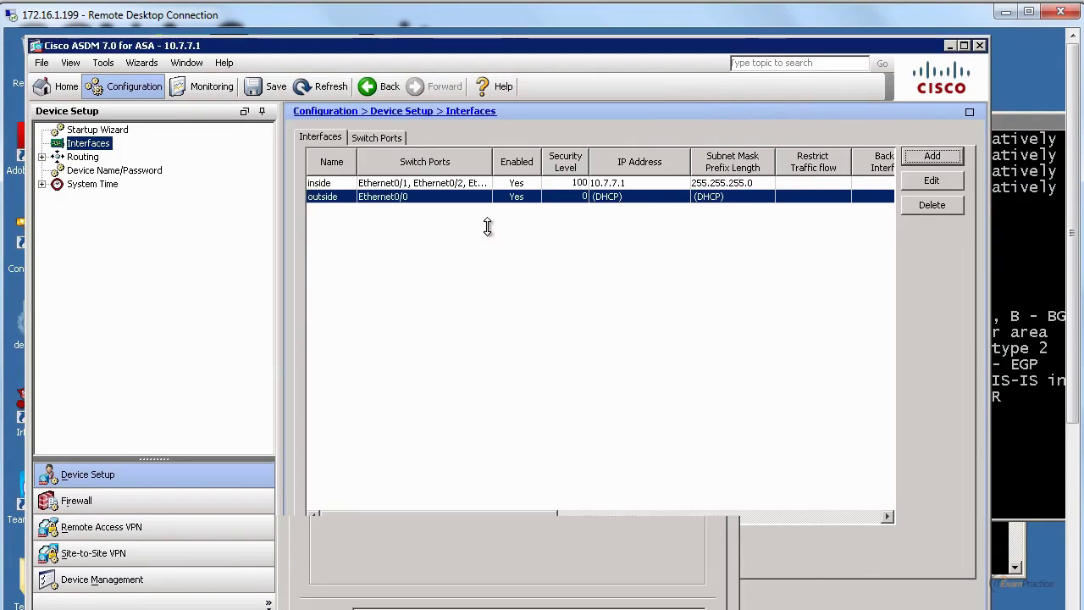
- Give the outside interface the static IP 1.1.1.2, mask 255.255.255.0 and description ISP1, and send the change to the ASA
click(932, 181)
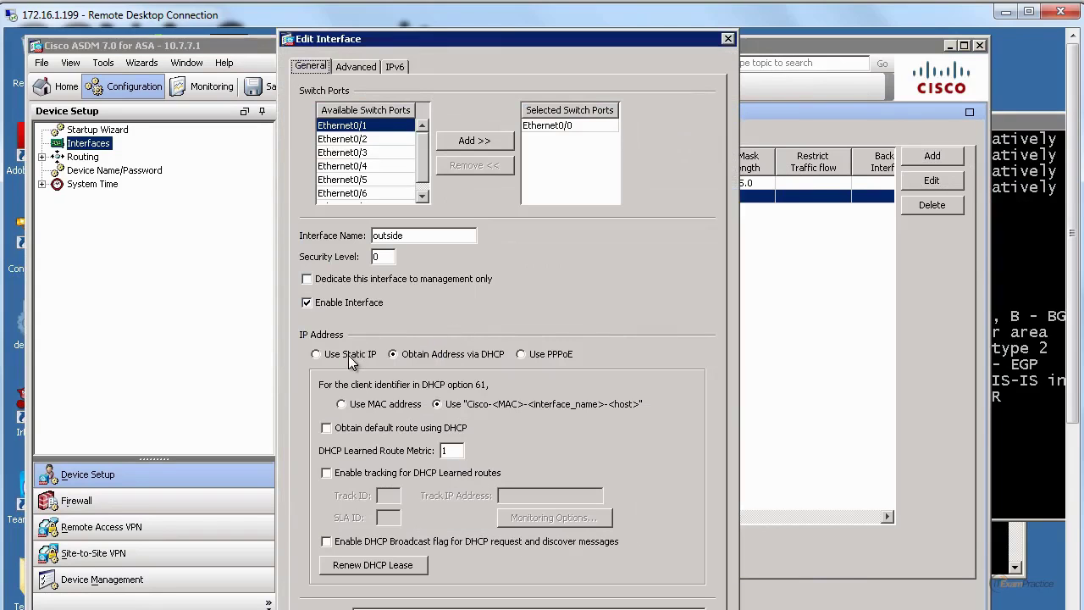
click(354, 354)
click(426, 388)
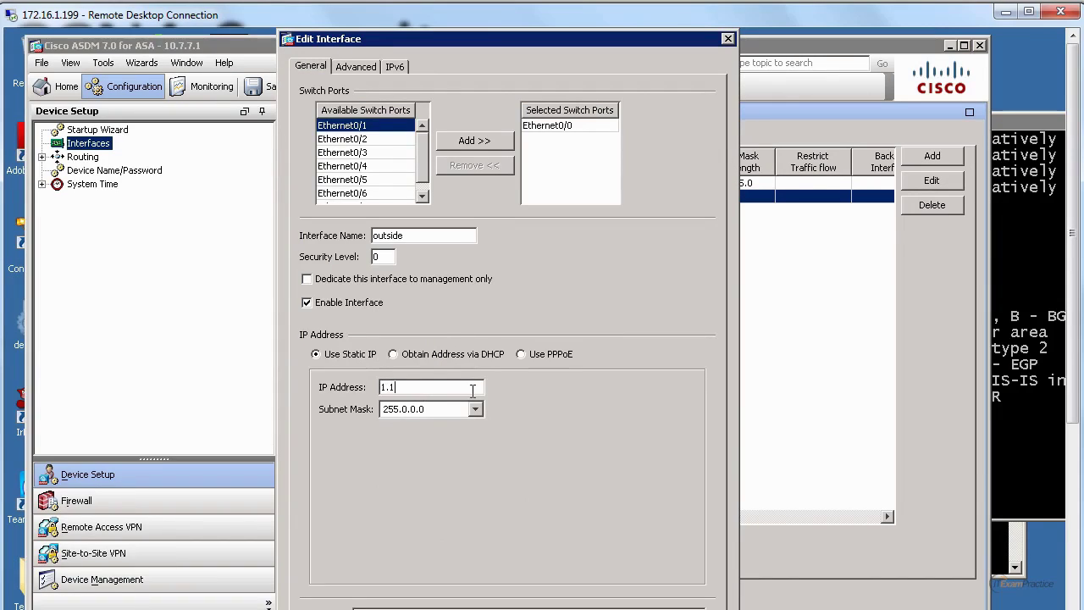
text(1.1.1.2)
click(475, 410)
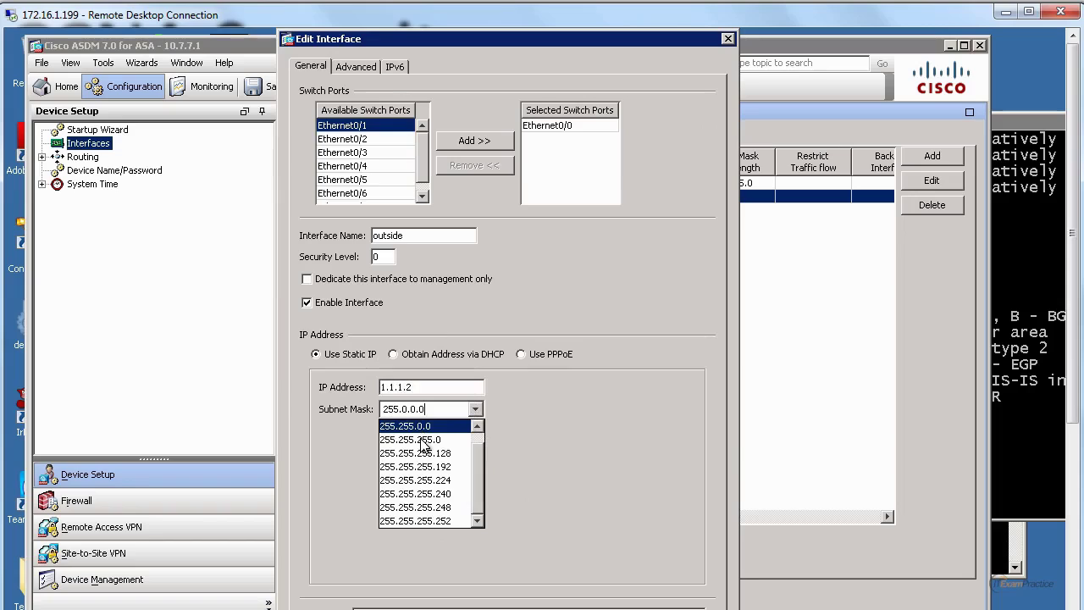
click(428, 439)
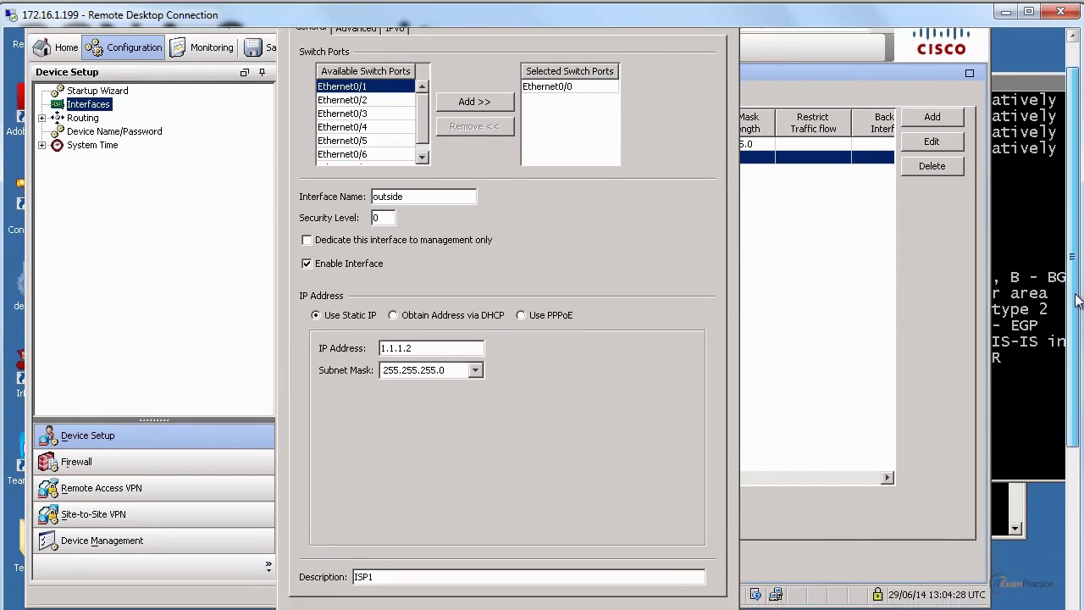
click(440, 591)
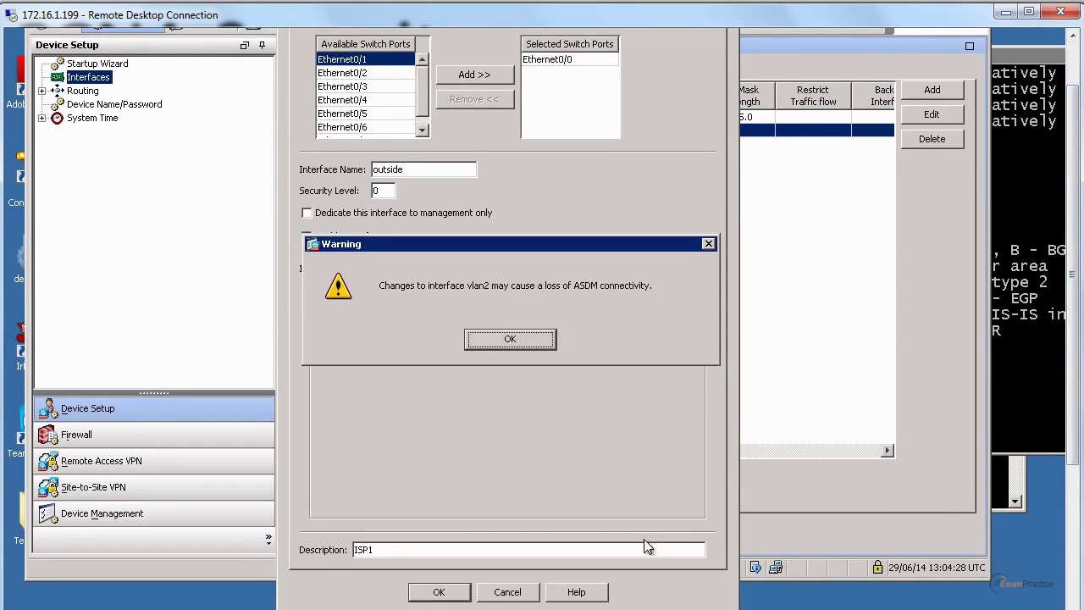
click(513, 339)
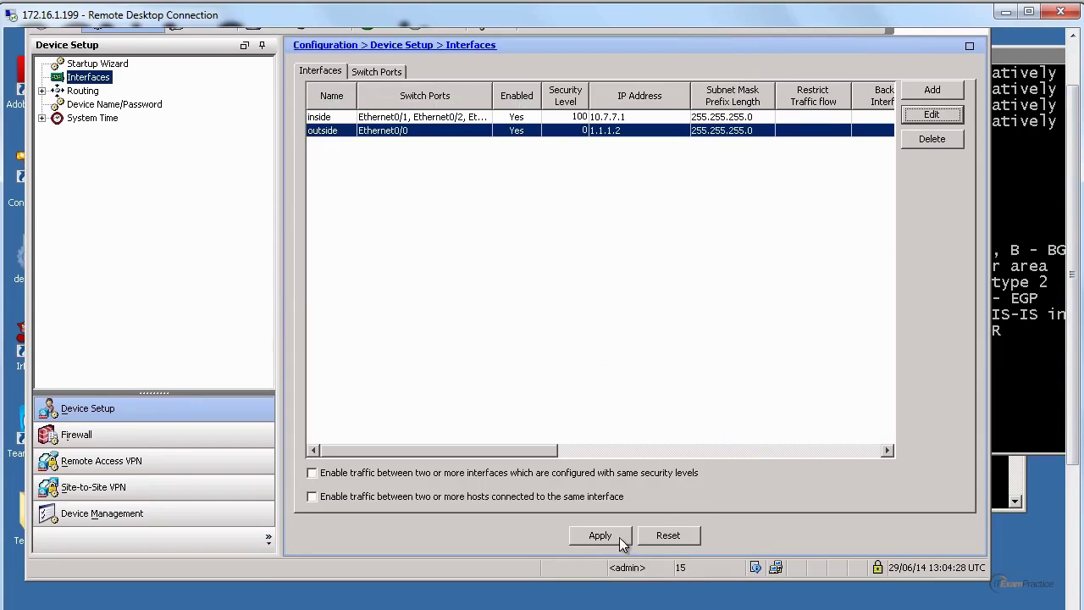
click(592, 536)
click(434, 442)
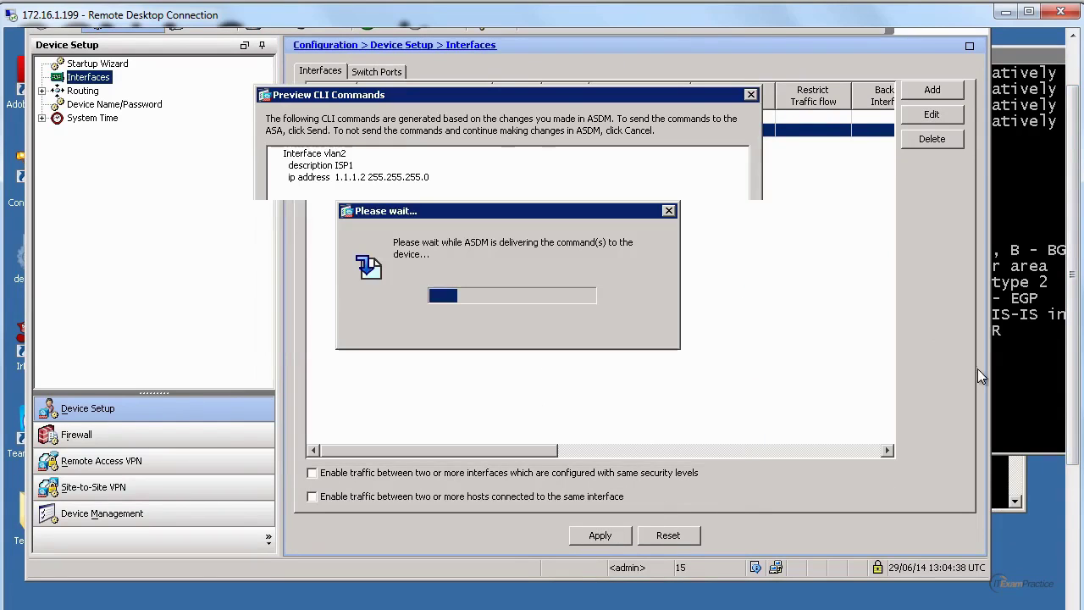
- Create a new interface on switch port Ethernet0/1, named outside-bkp with security level 0
drag(1072, 452, 1075, 424)
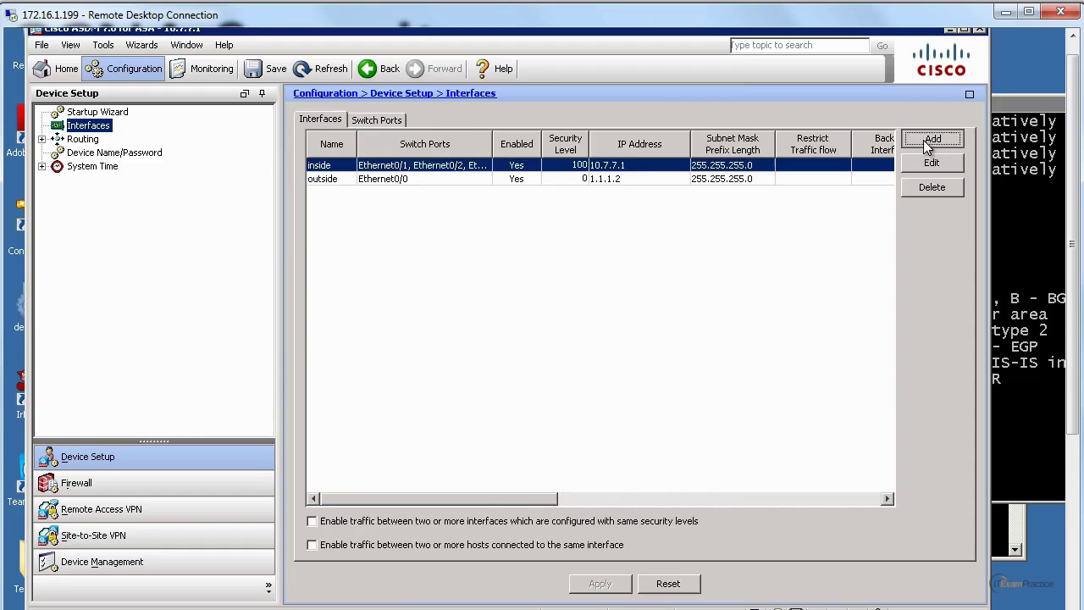
click(929, 139)
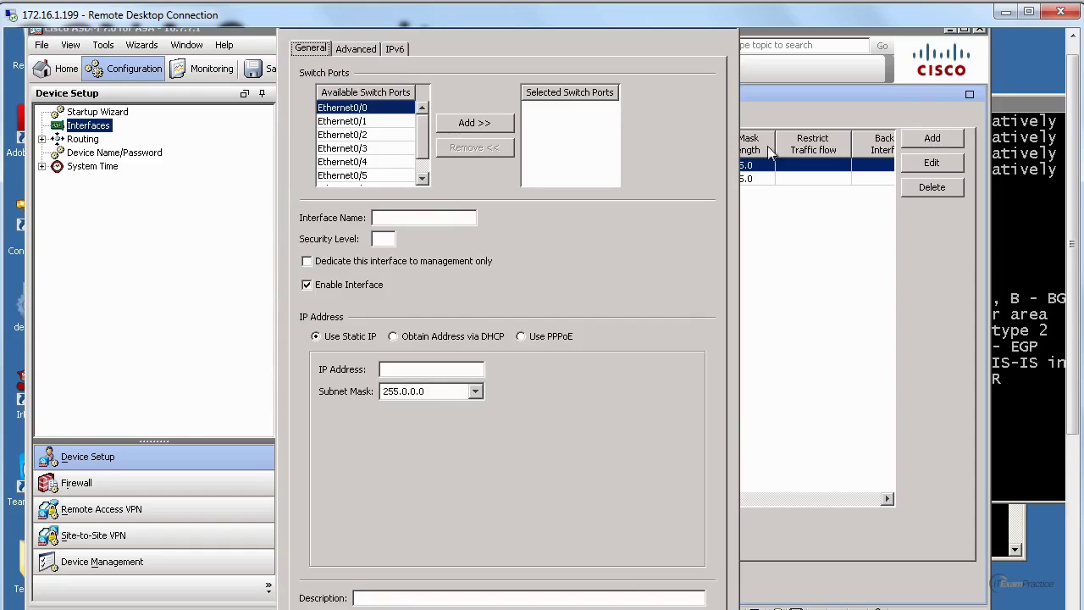
click(373, 123)
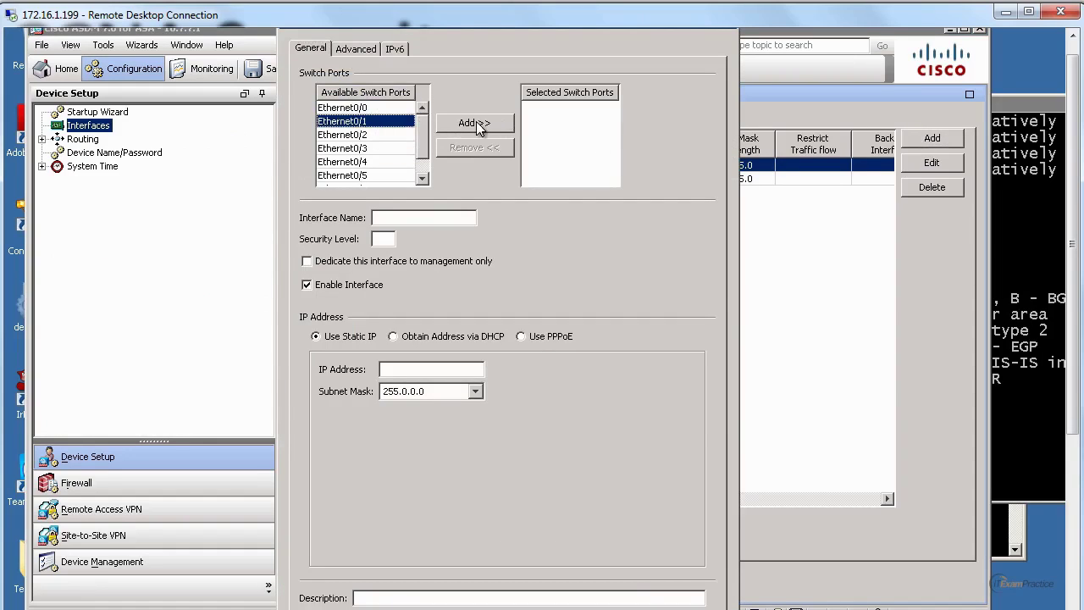
click(477, 123)
click(475, 402)
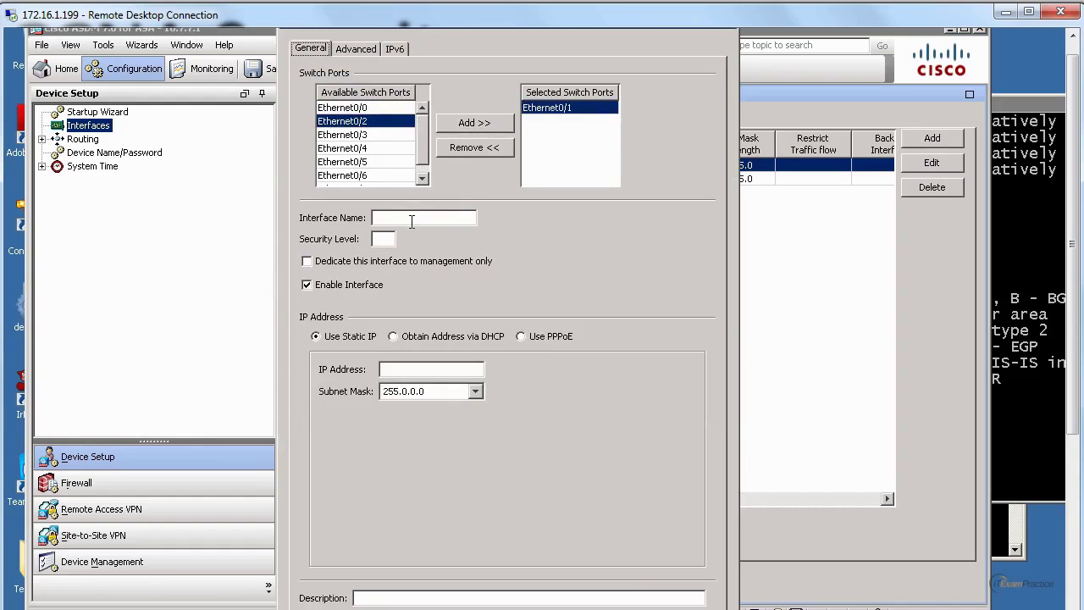
click(412, 219)
text(ou)
text(tside)
text(-bgp)
- Assign the new interface the static IP 2.2.2.2, mask 255.255.255.0 and description ISP2, and accept its settings
text(2.2.2.2)
click(475, 392)
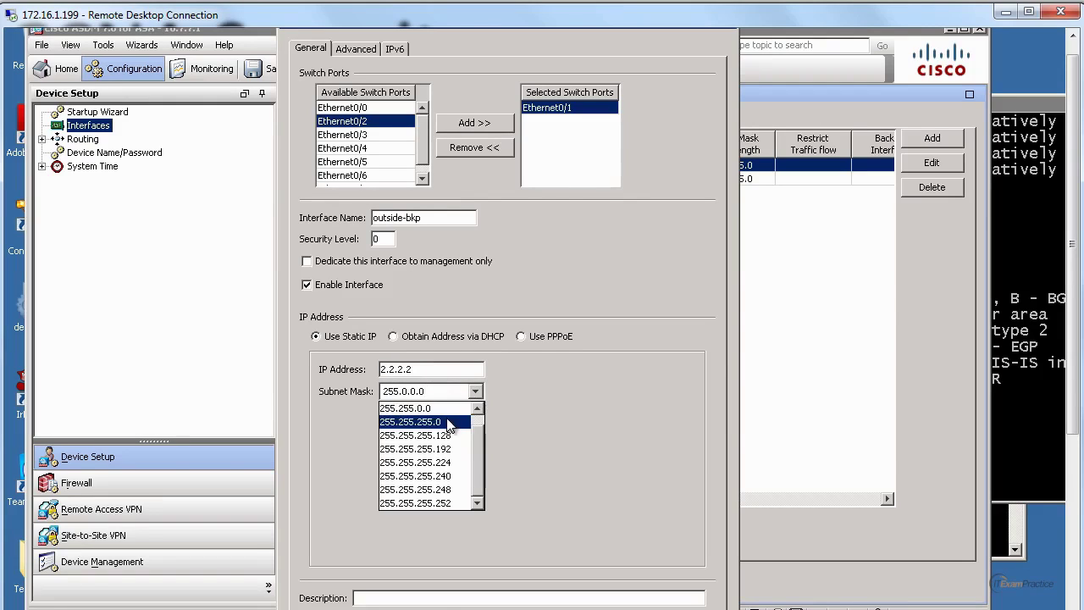
click(449, 422)
click(446, 599)
text(IS)
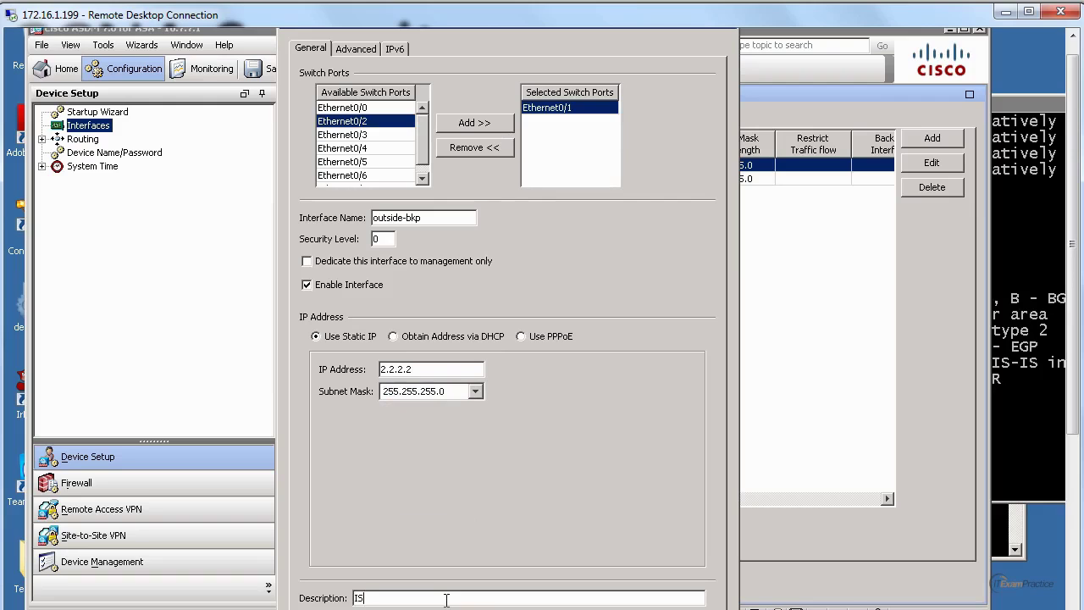
text(P2)
key(Return)
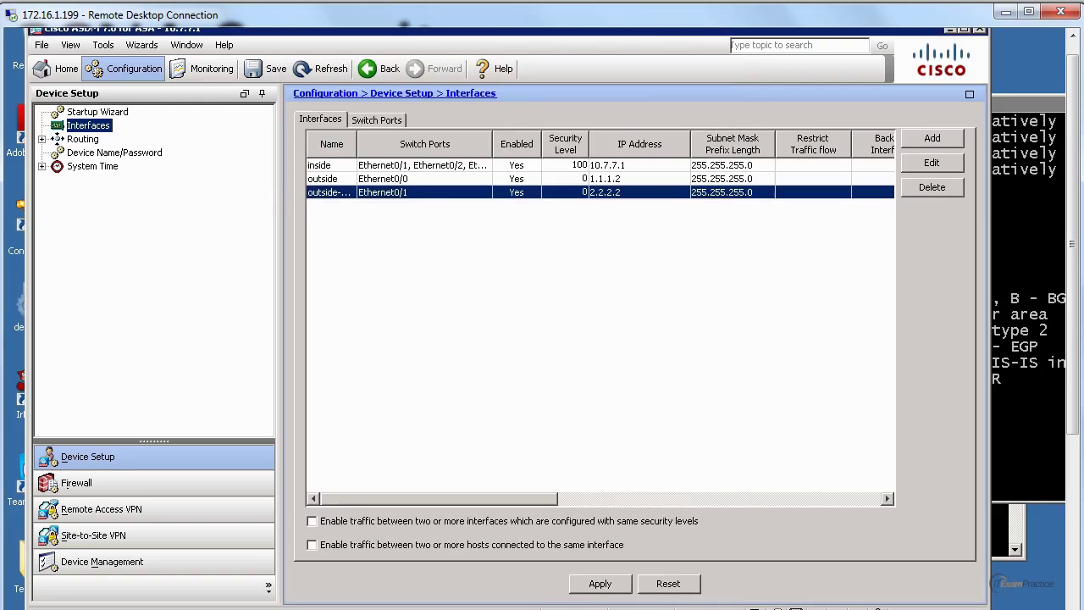
- Apply the outside-bkp interface, review the generated VLAN and port commands, and send them to the ASA
click(598, 584)
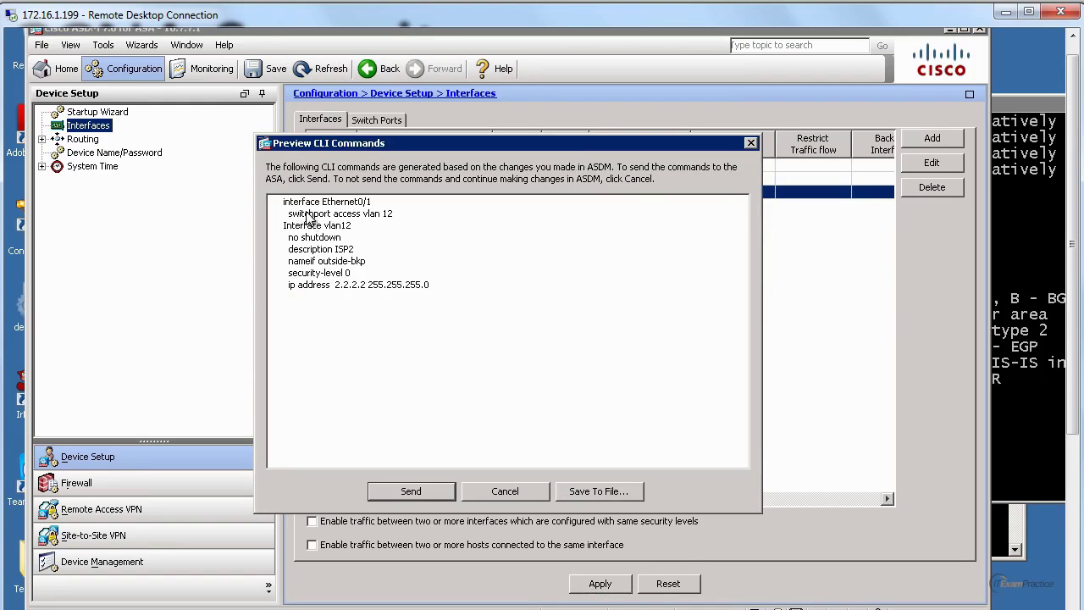
drag(283, 225, 363, 227)
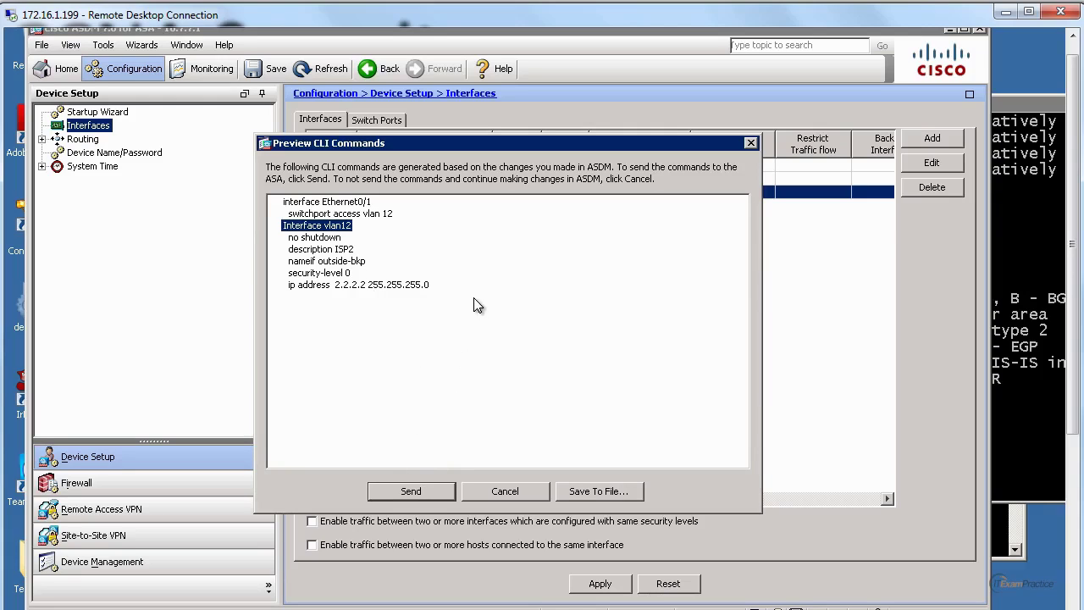
drag(473, 298, 268, 199)
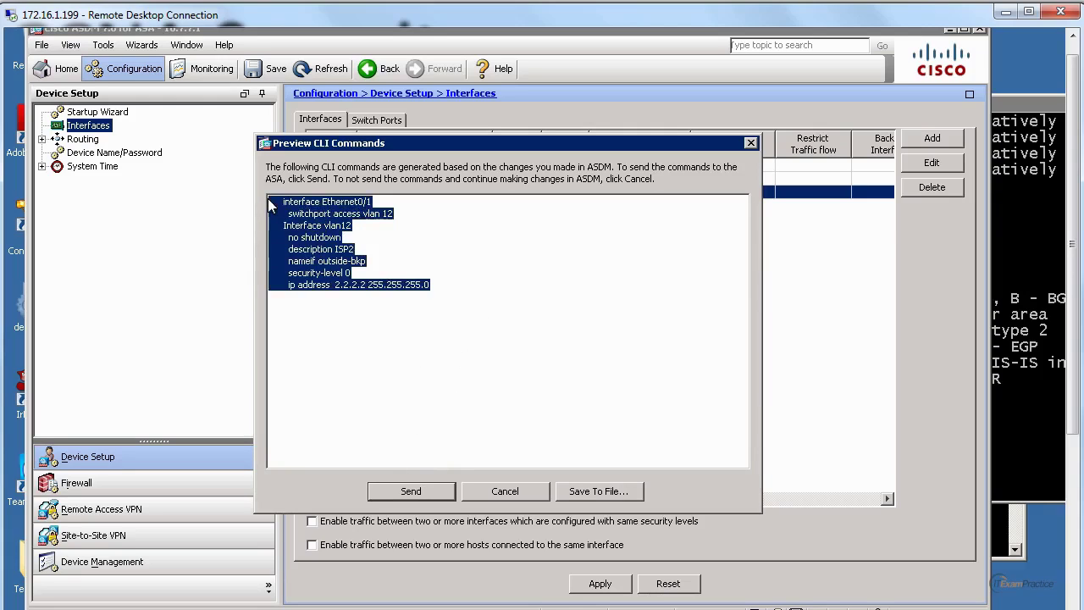
click(356, 249)
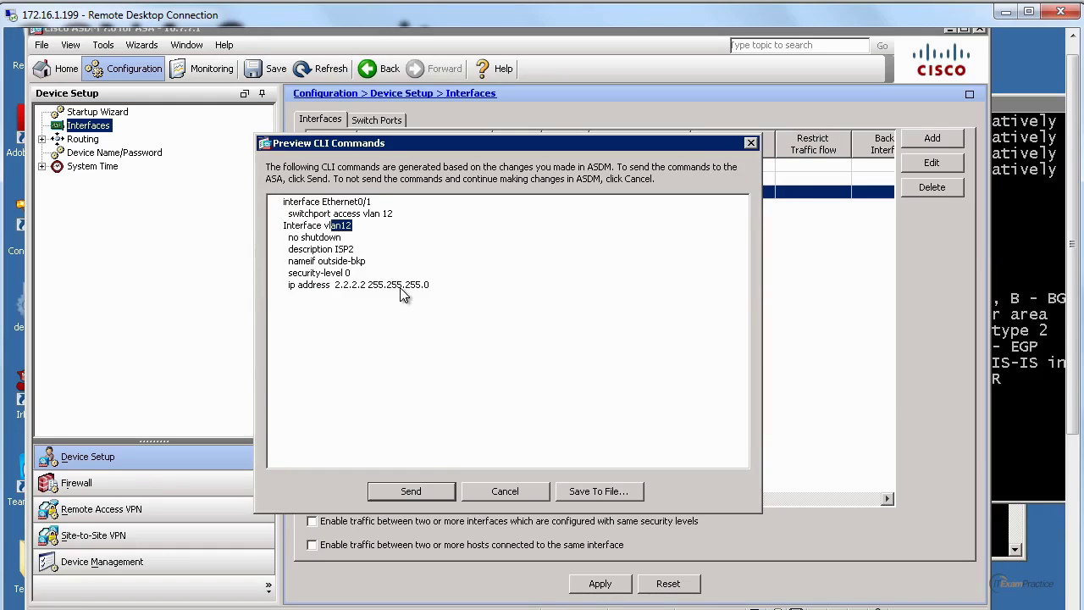
click(415, 491)
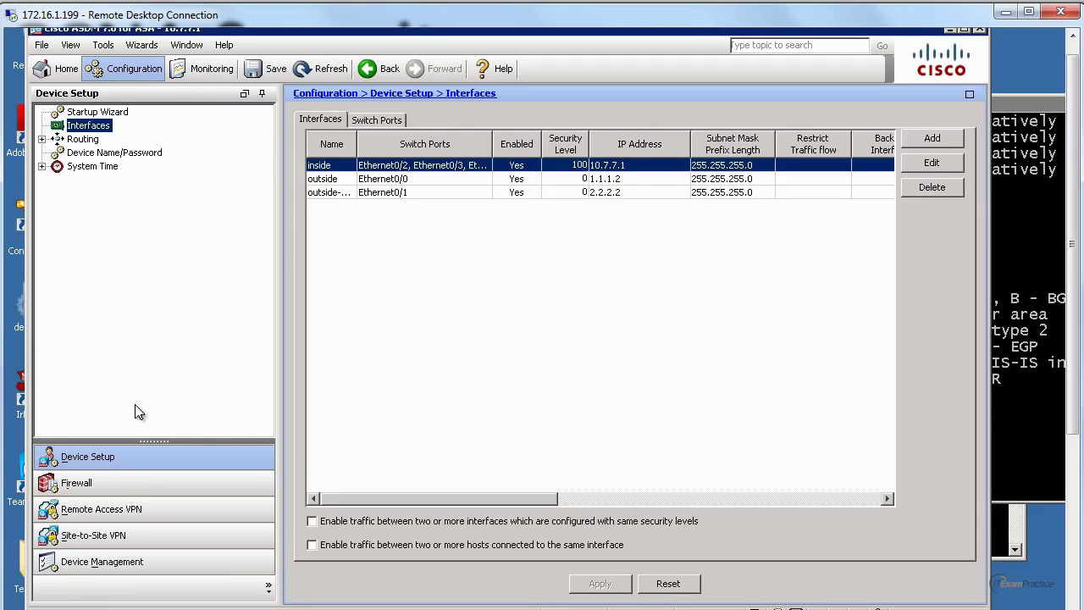
- Start a "Network Object" NAT rule in the firewall configuration, naming the object NAT with type Network
click(119, 479)
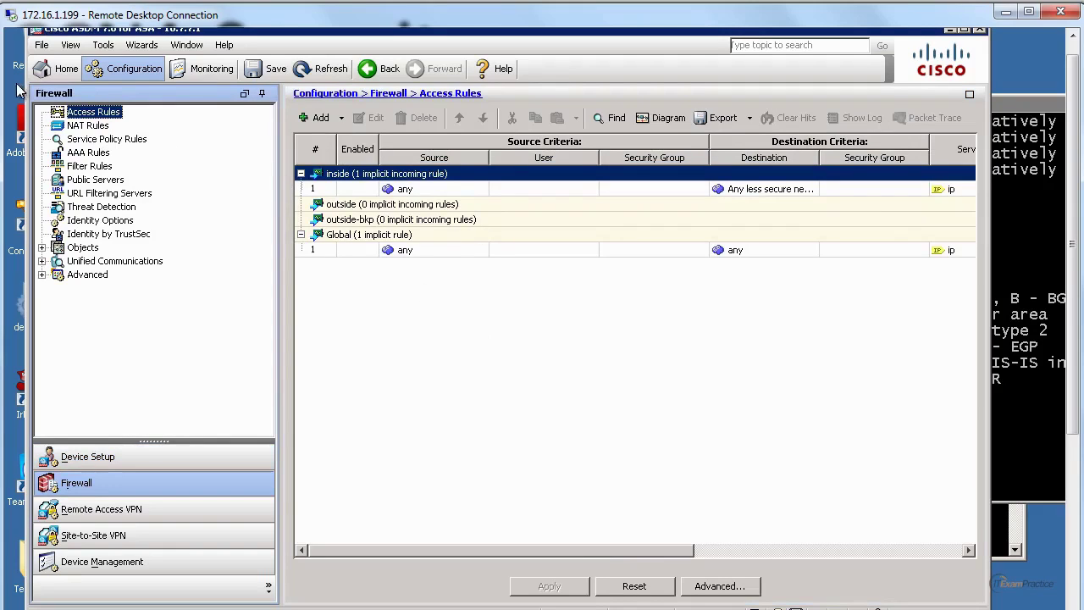
click(83, 128)
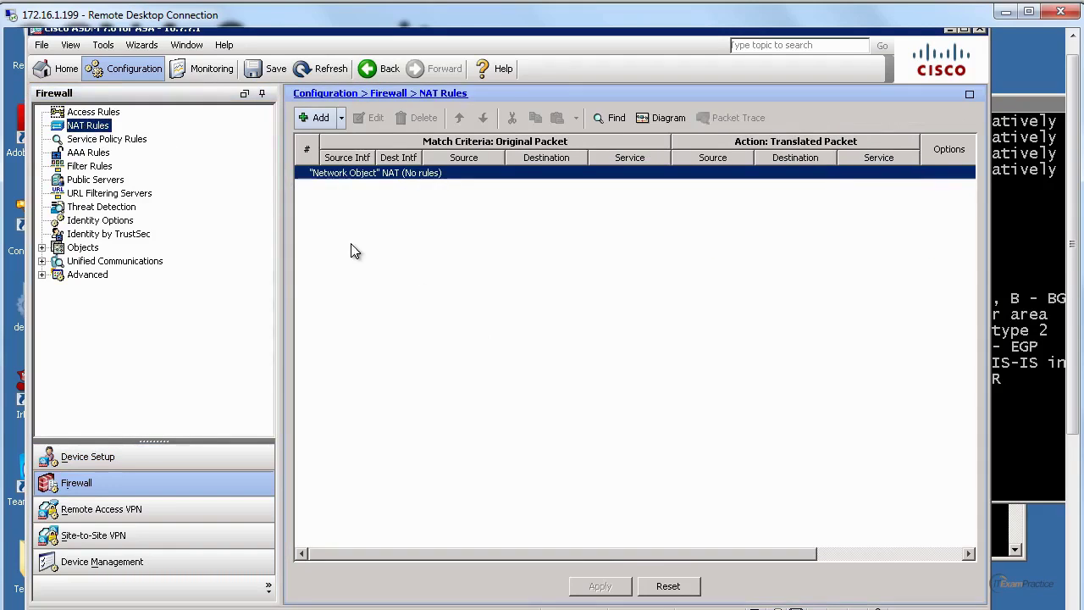
click(341, 120)
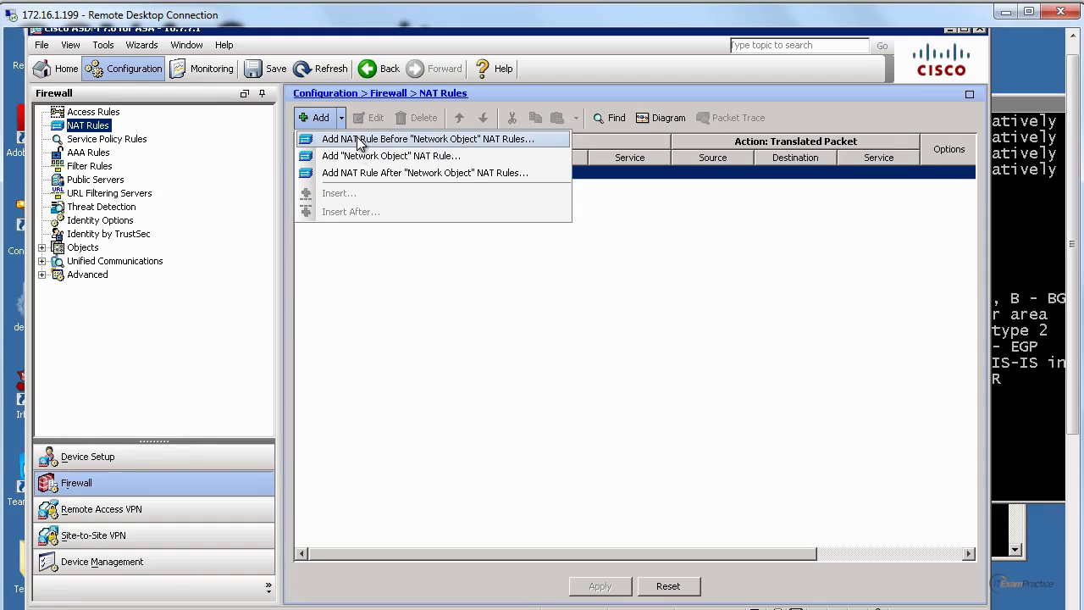
click(377, 158)
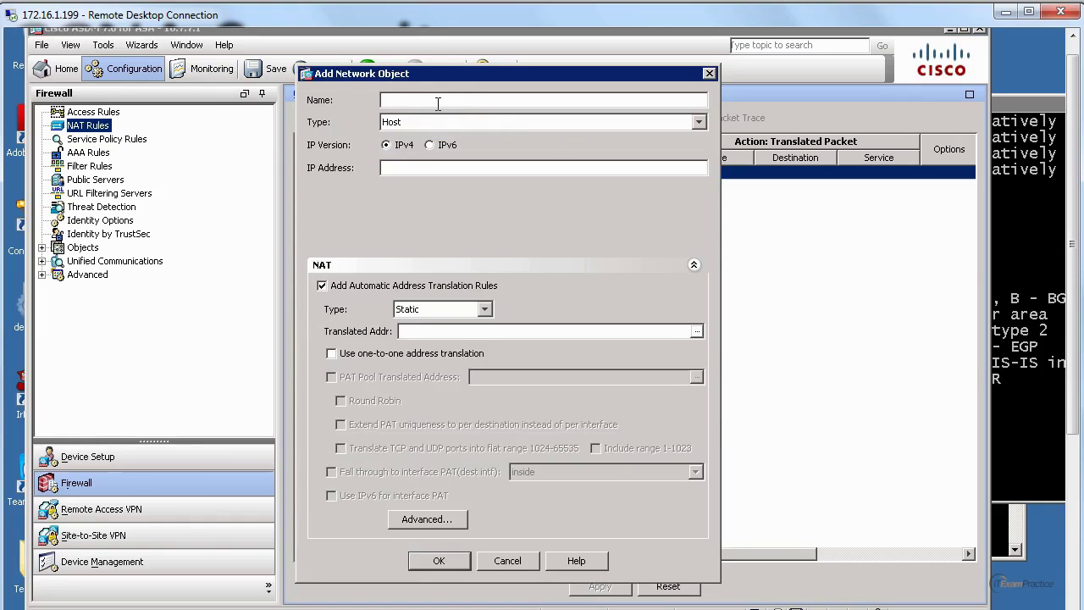
text(NAT)
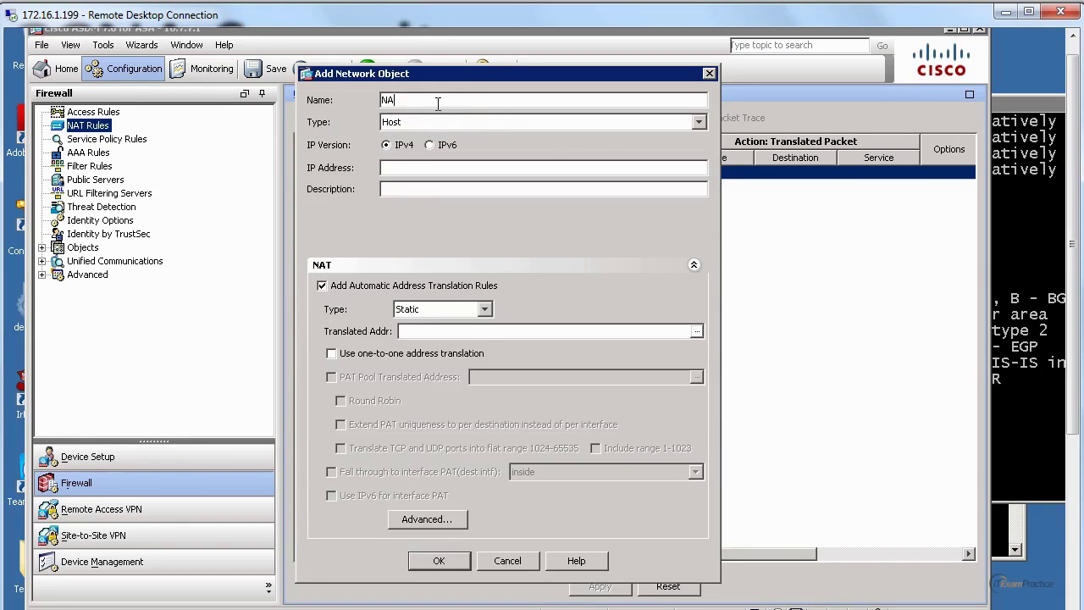
click(429, 123)
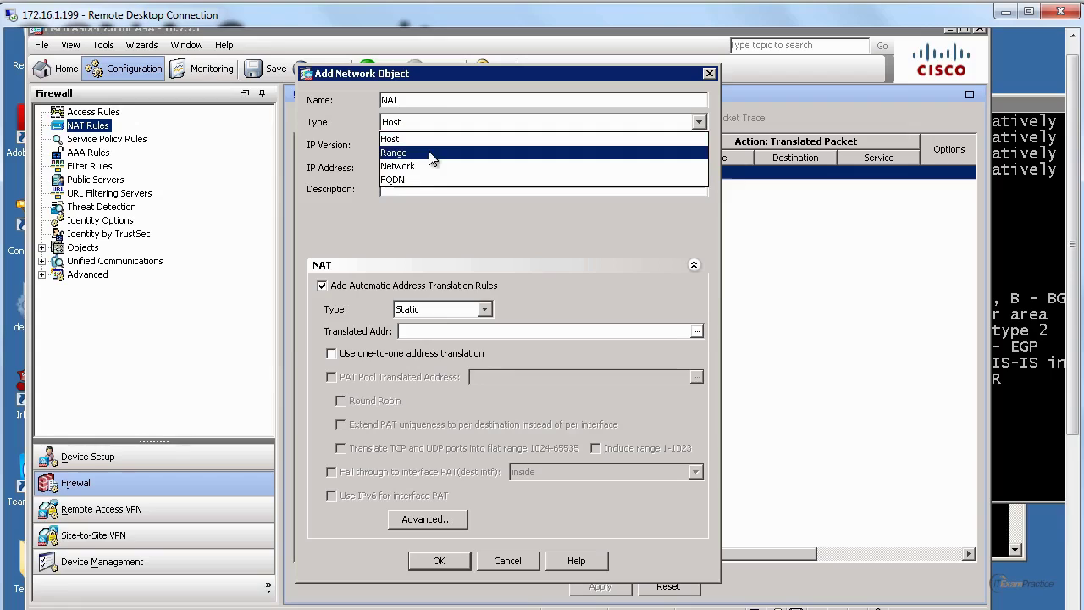
click(421, 166)
- Set the NAT object's IP address to 10.7.7.0 and its netmask to 255.255.255.0
click(419, 166)
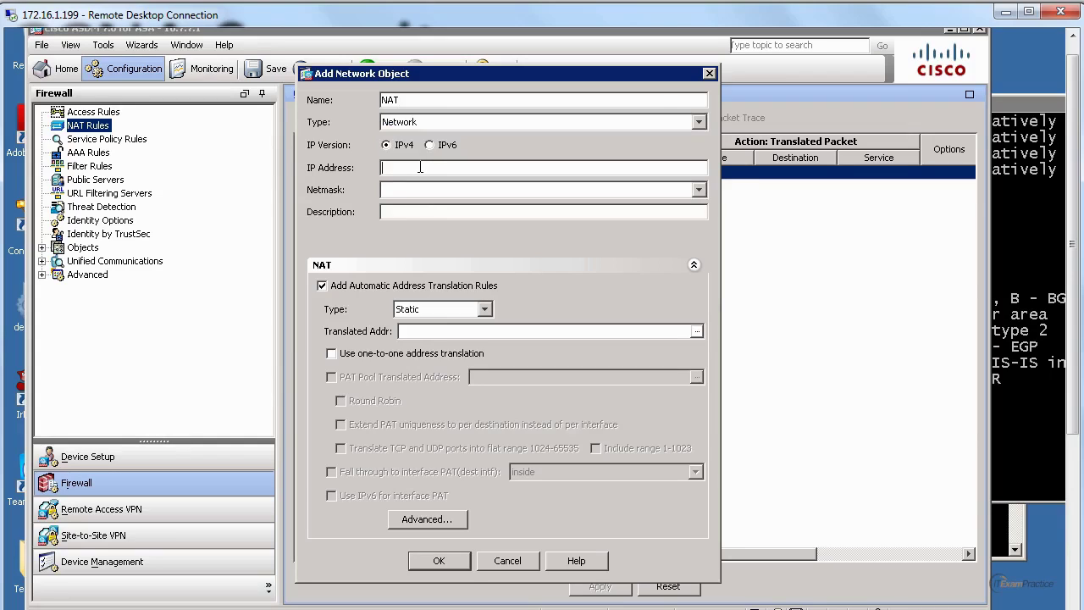
text(10)
text(.7.7.)
text(0)
text(255.255.255)
text(.0)
- Set the object's translation type to Dynamic PAT (Hide) with the outside interface as its translated address
click(434, 311)
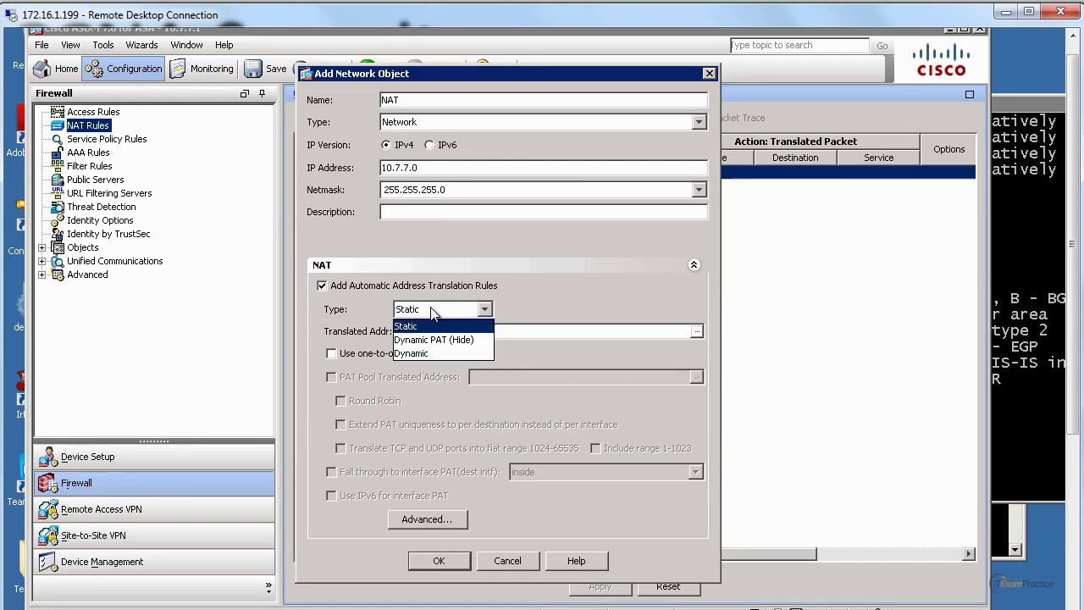
click(433, 340)
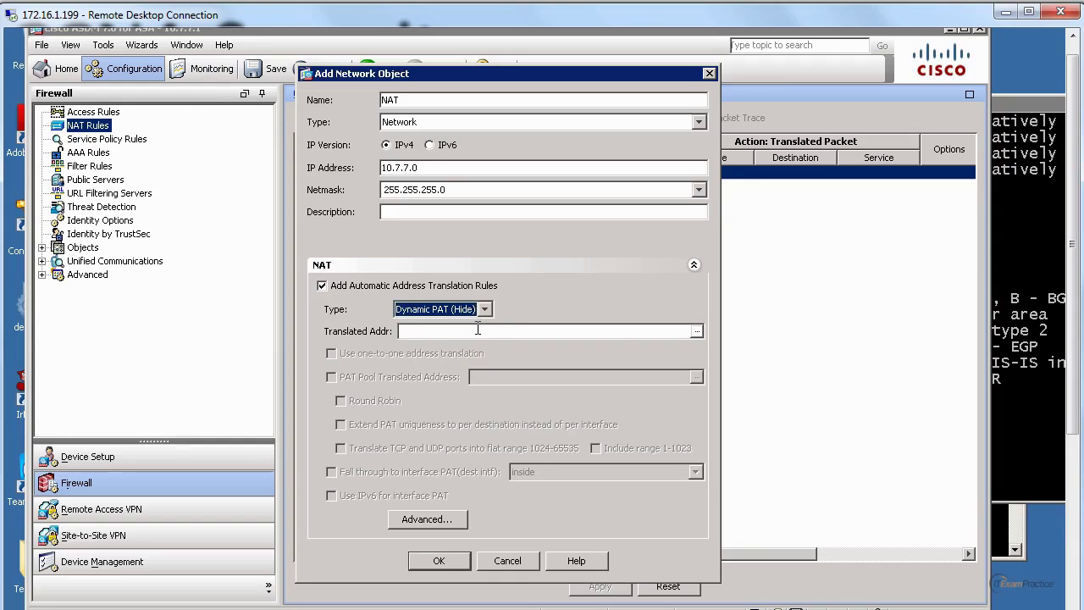
click(697, 330)
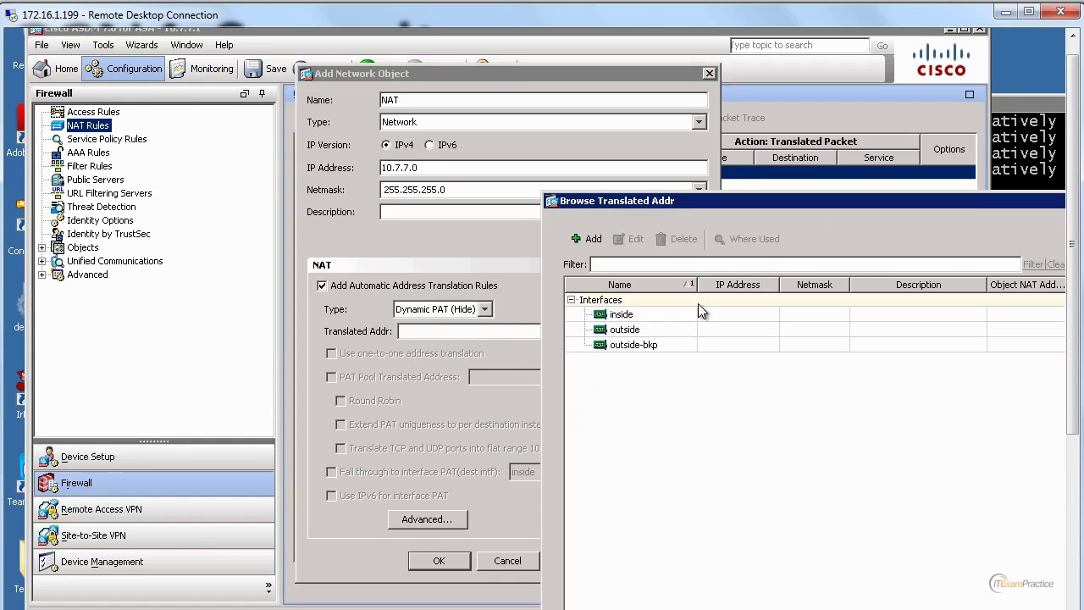
click(624, 329)
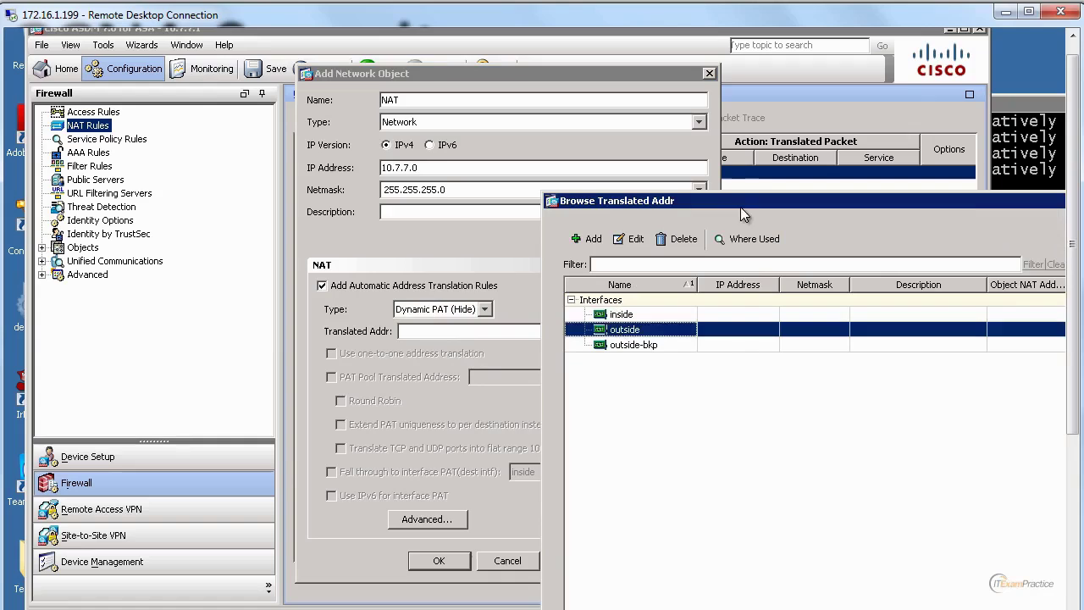
drag(740, 206, 614, 104)
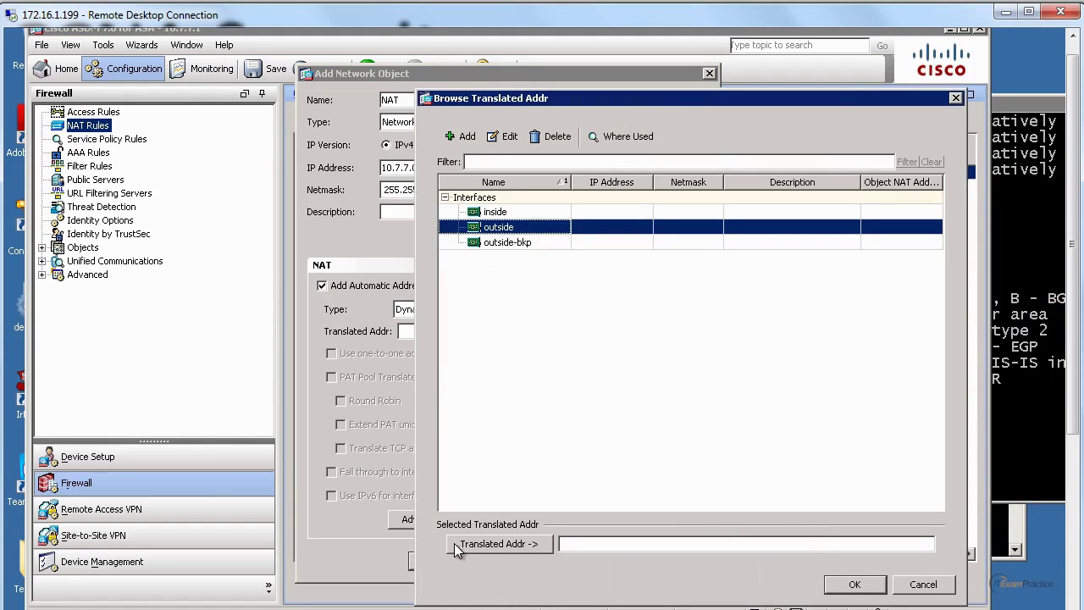
click(502, 544)
click(854, 584)
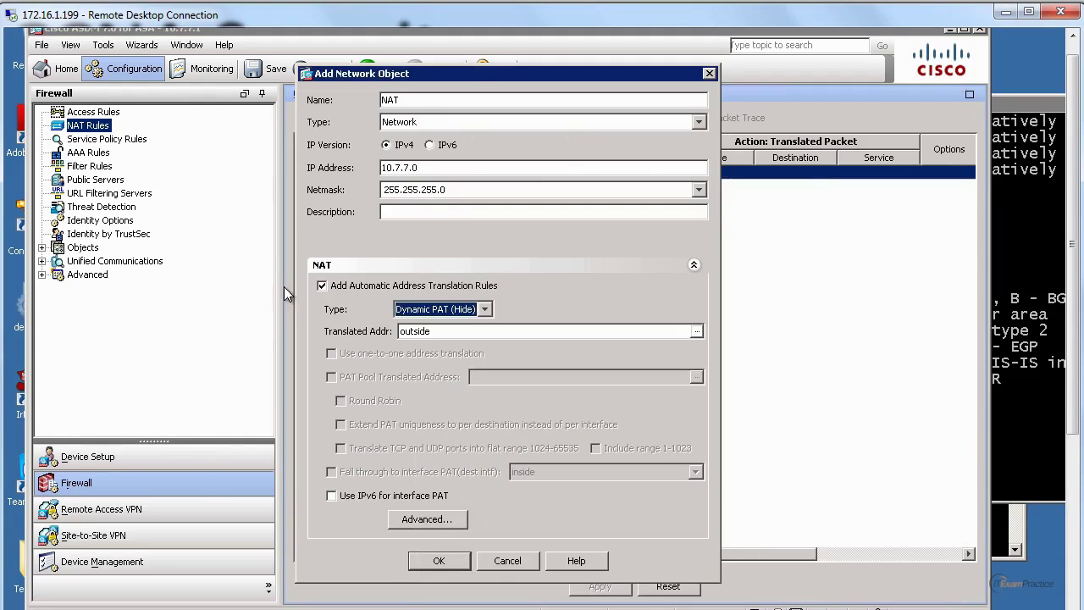
- Set the NAT rule's source interface to inside, apply the rule and send its commands to the ASA
click(438, 523)
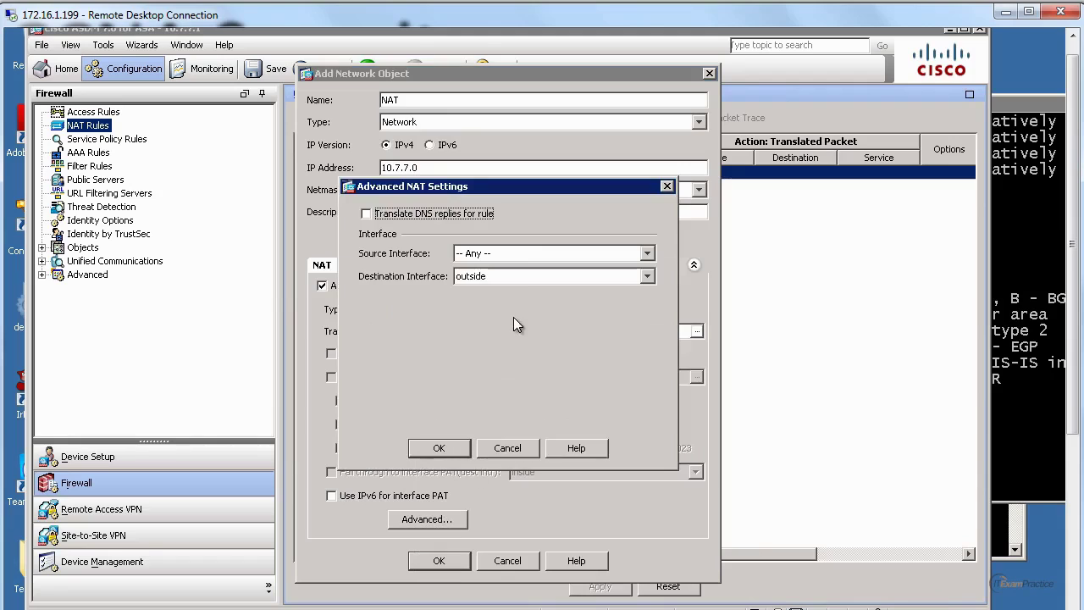
click(491, 254)
click(499, 282)
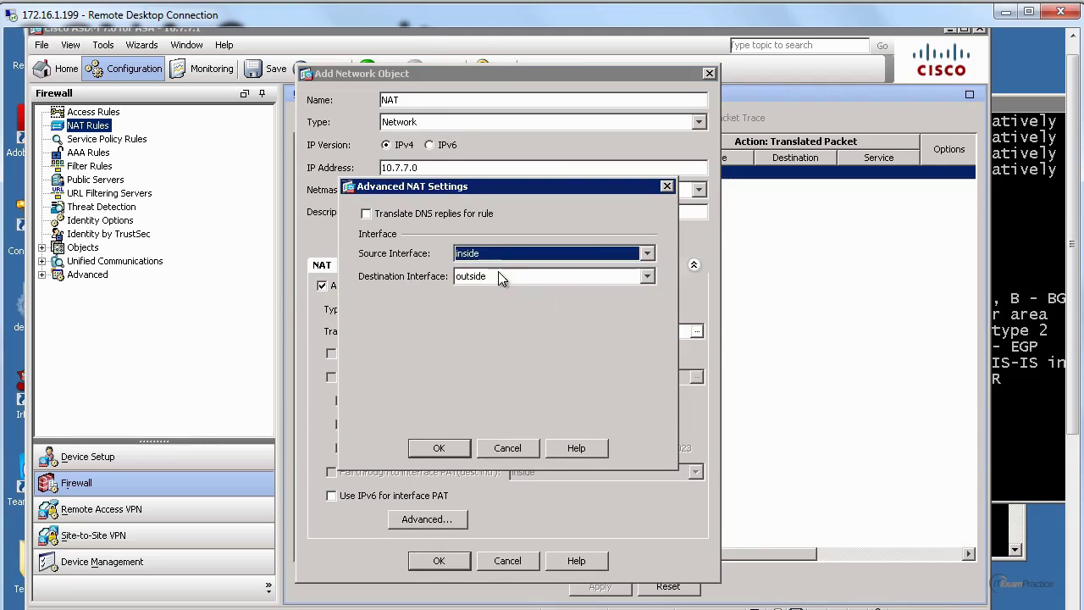
click(441, 448)
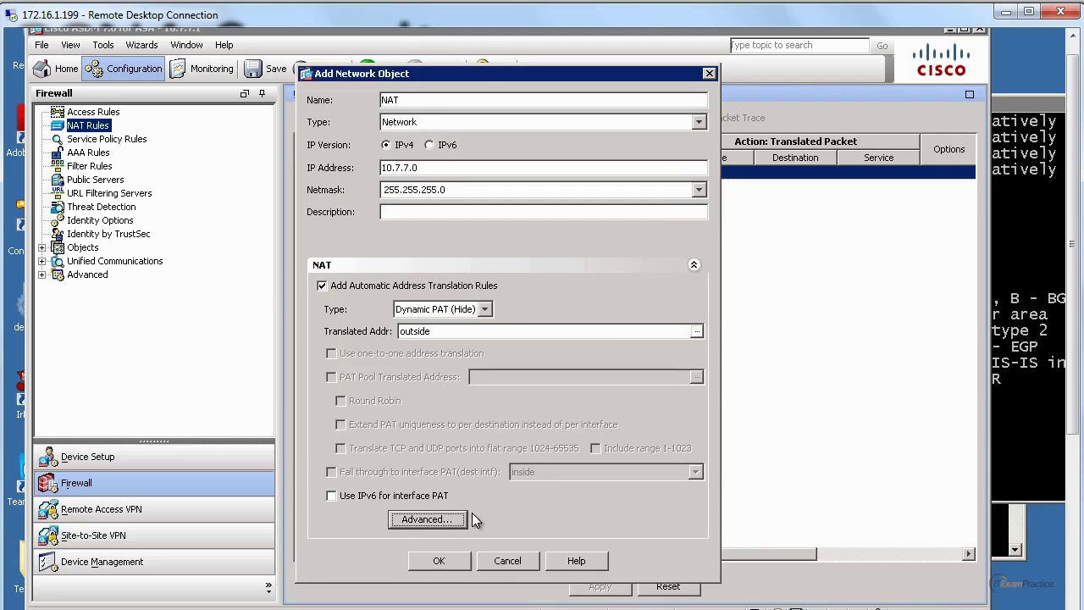
click(457, 562)
click(605, 584)
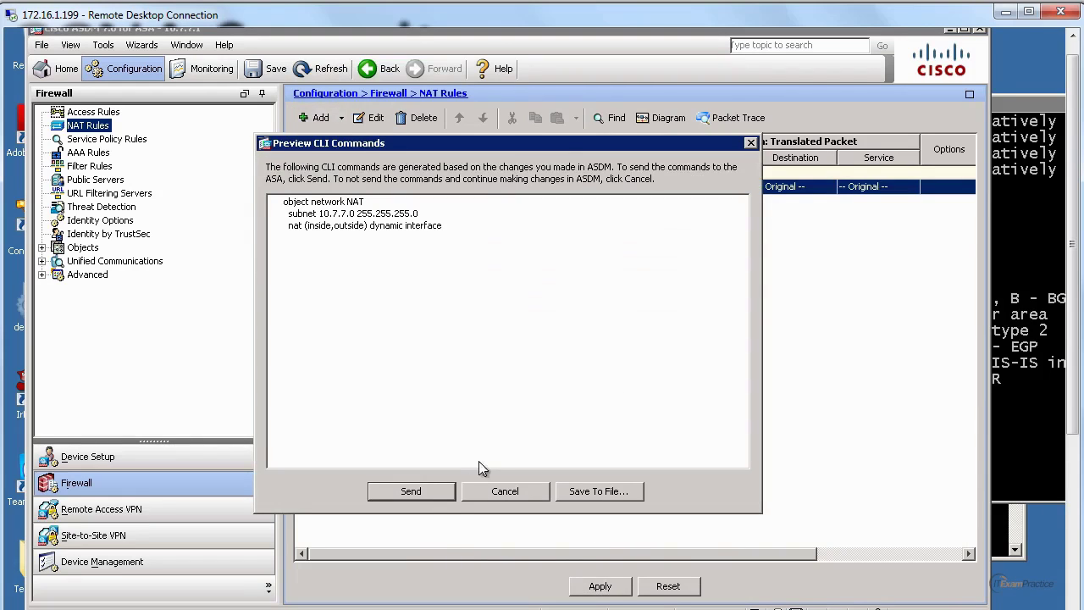
click(411, 491)
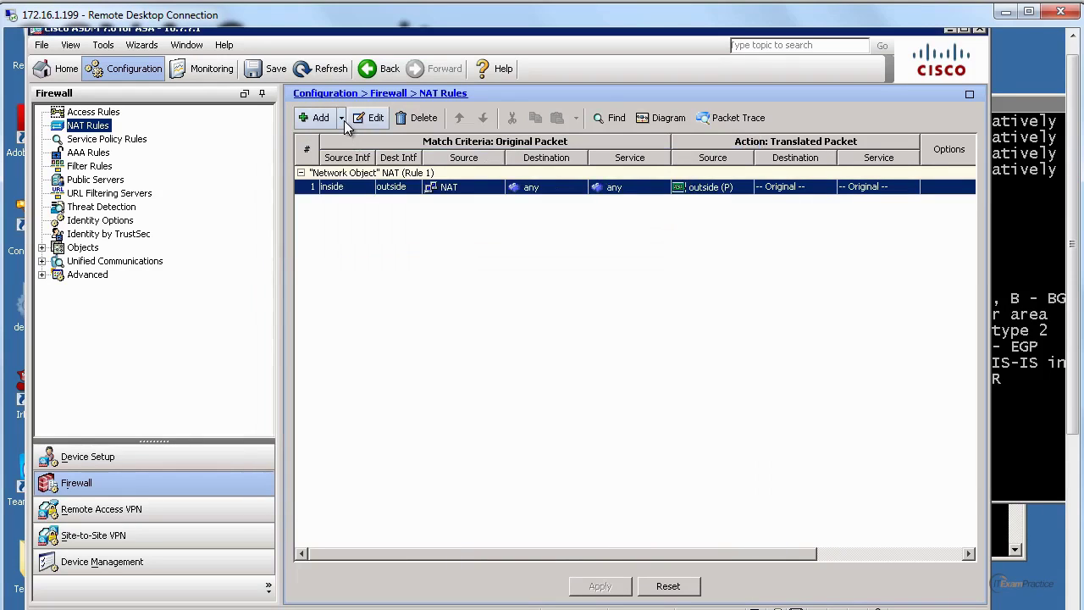
- Start a second "Network Object" NAT rule with an object named NAT-bkp and the IP address 10.7.7.0
click(341, 120)
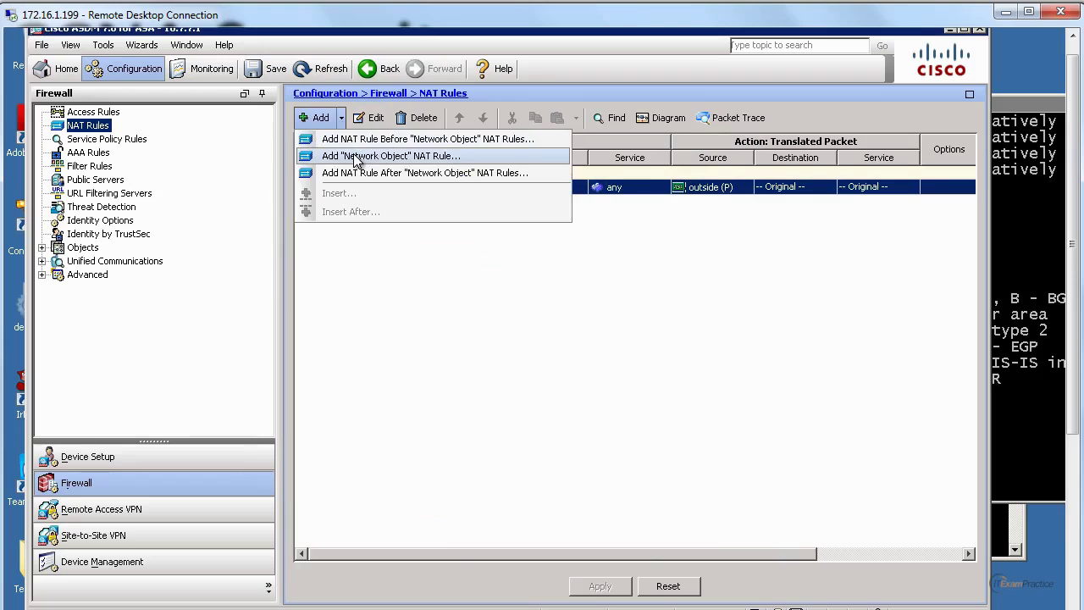
click(351, 155)
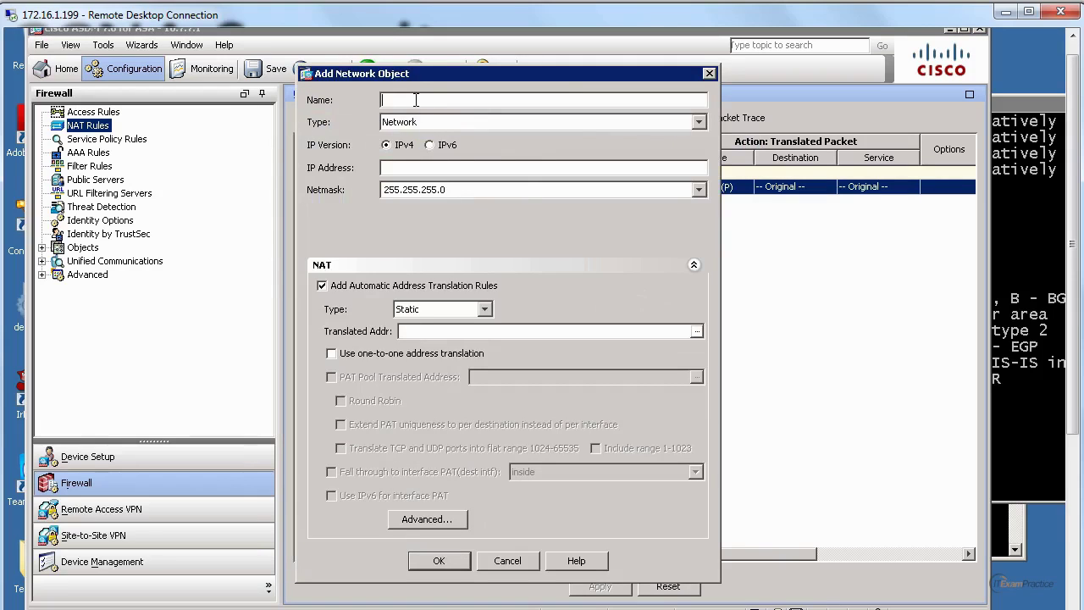
text(NAT-b)
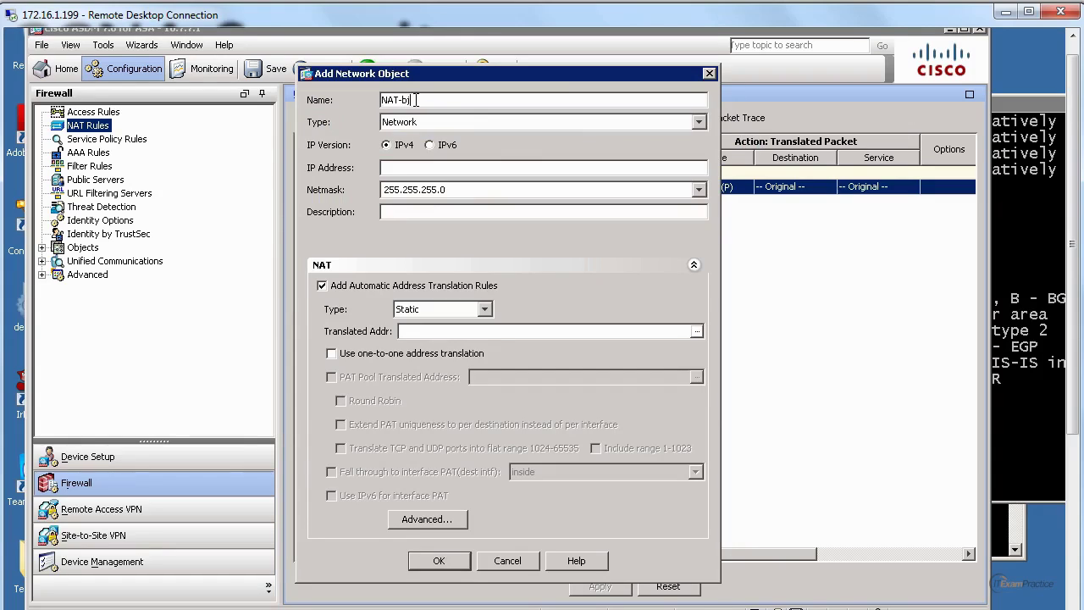
text(kp)
click(423, 172)
text(10.7.7.0)
- Set the NAT-bkp translation type to Dynamic PAT (Hide) with the outside-bkp interface as its translated address
click(437, 315)
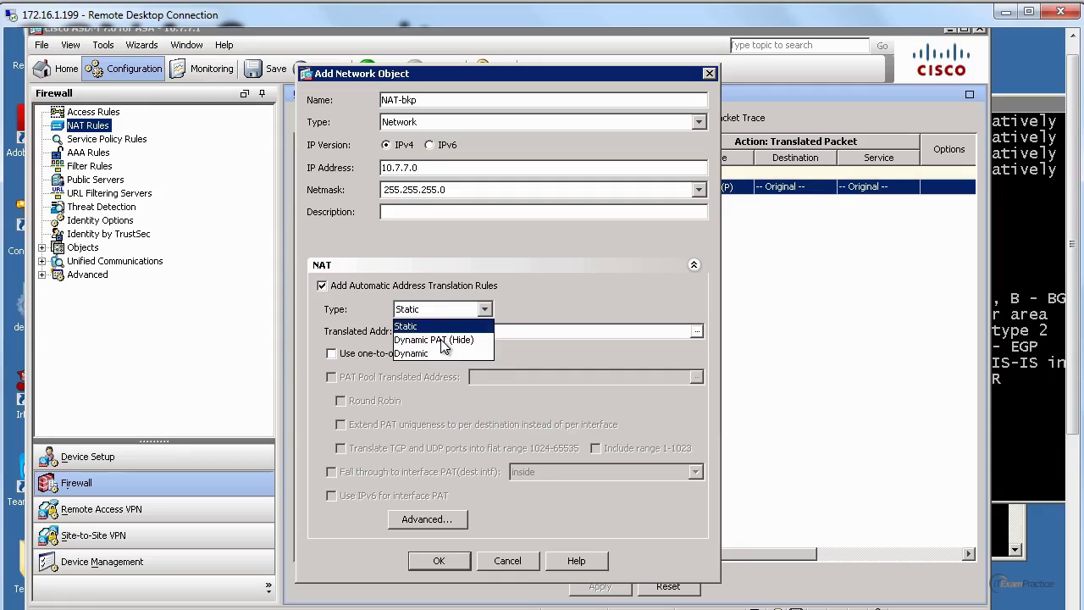
click(442, 339)
click(699, 334)
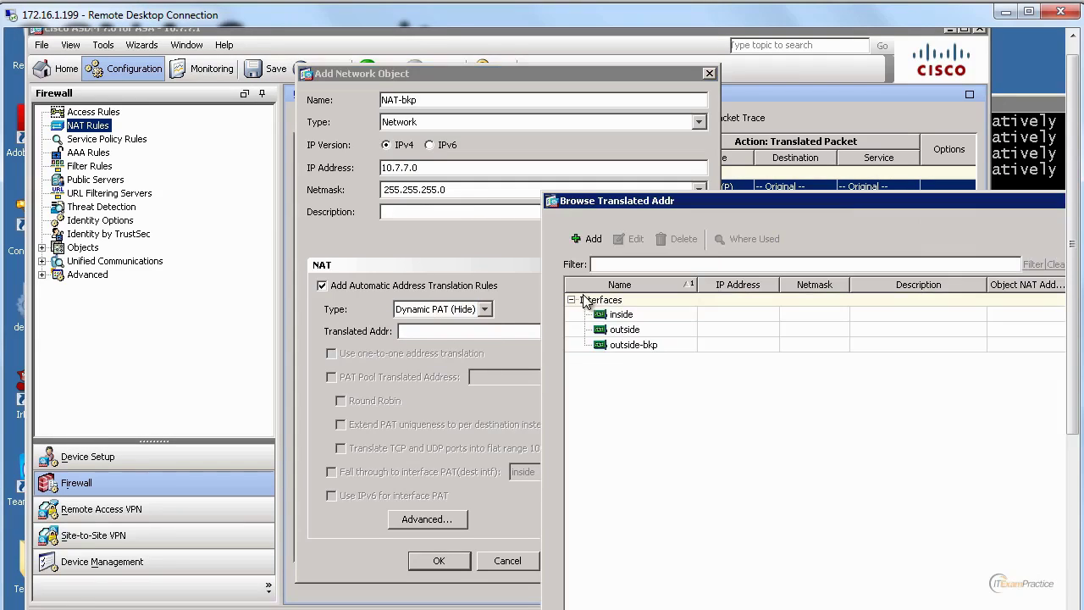
click(645, 337)
click(646, 345)
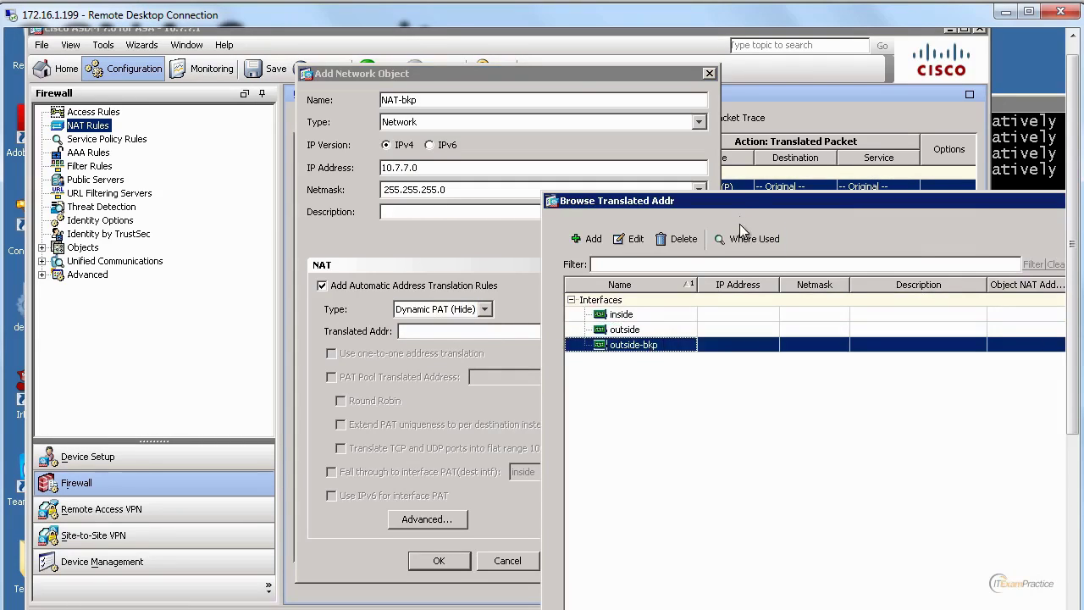
drag(740, 200, 567, 75)
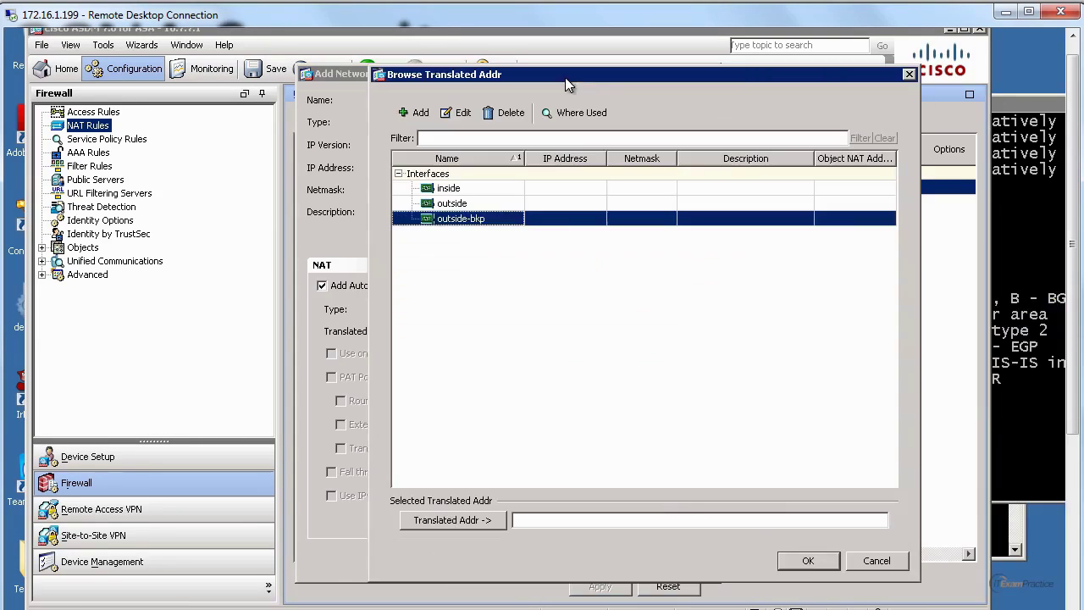
click(492, 521)
click(800, 560)
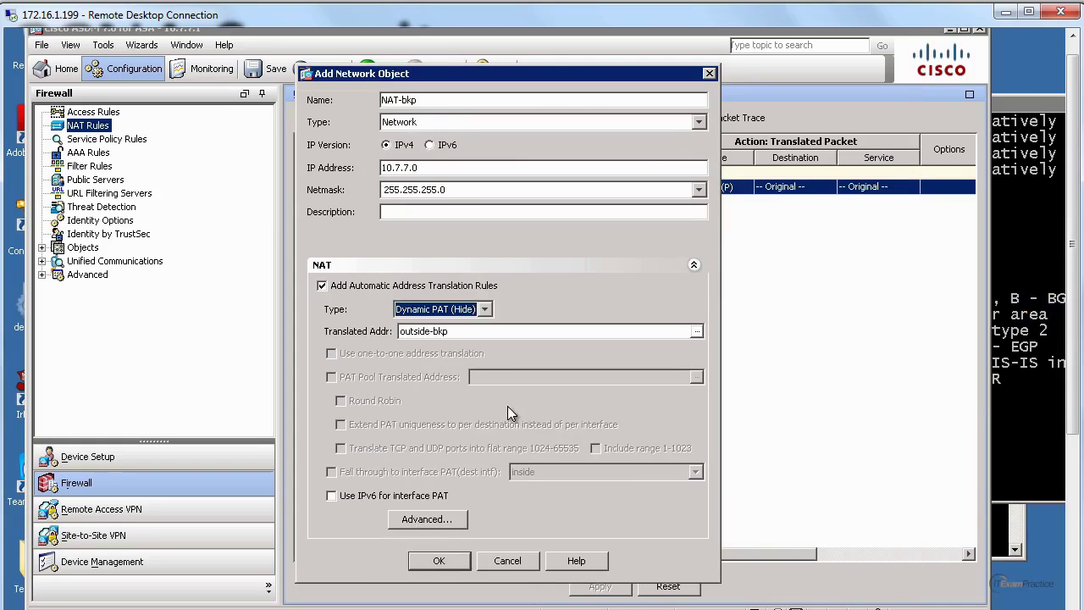
- Set the NAT-bkp rule's source interface to inside, apply the rule and send its commands to the ASA
click(435, 511)
click(524, 258)
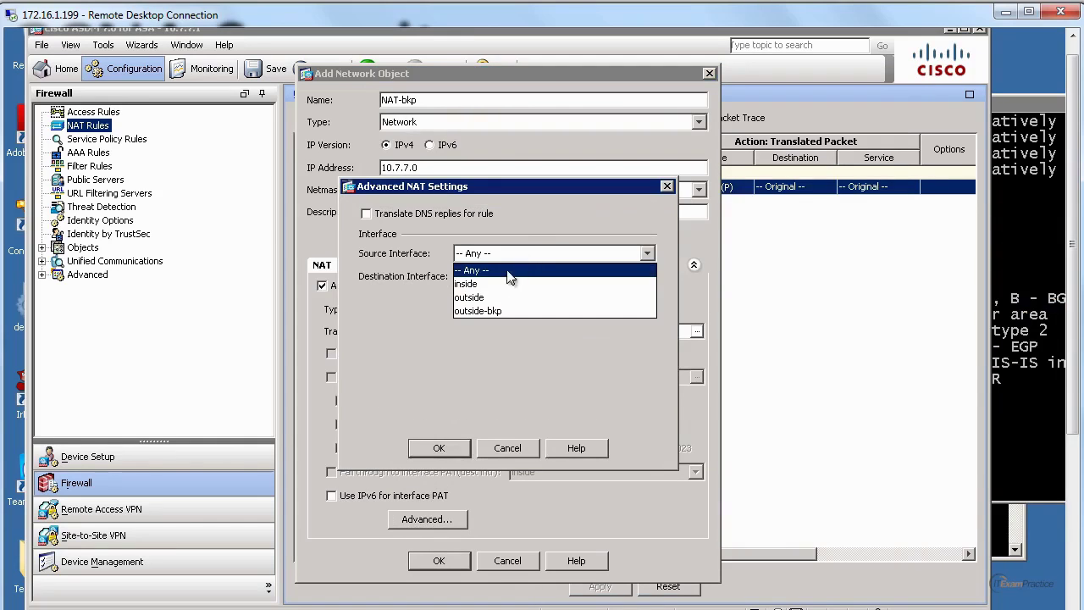
click(489, 287)
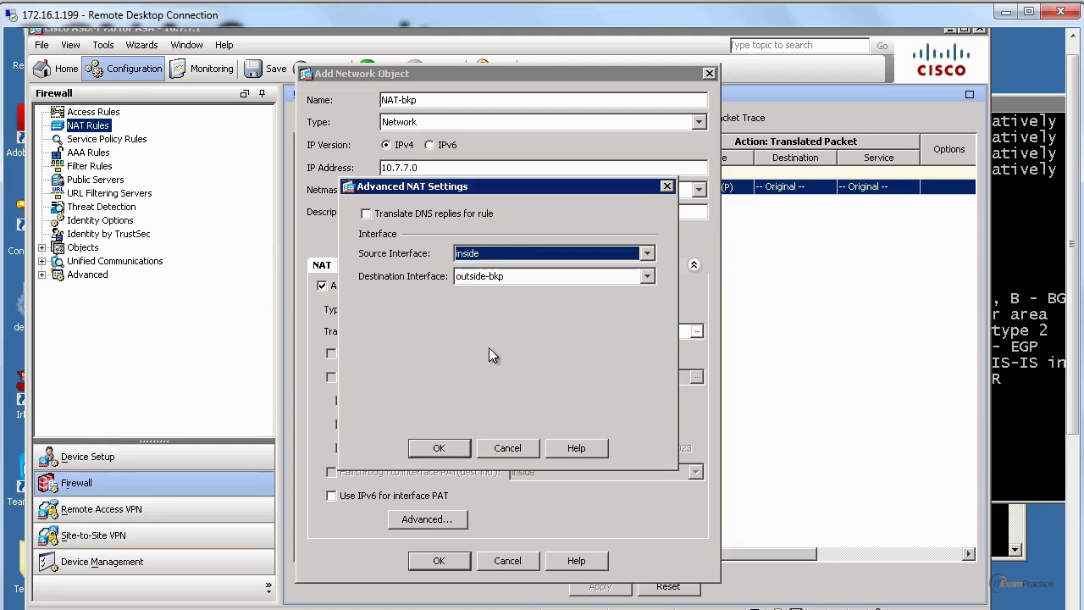
click(449, 448)
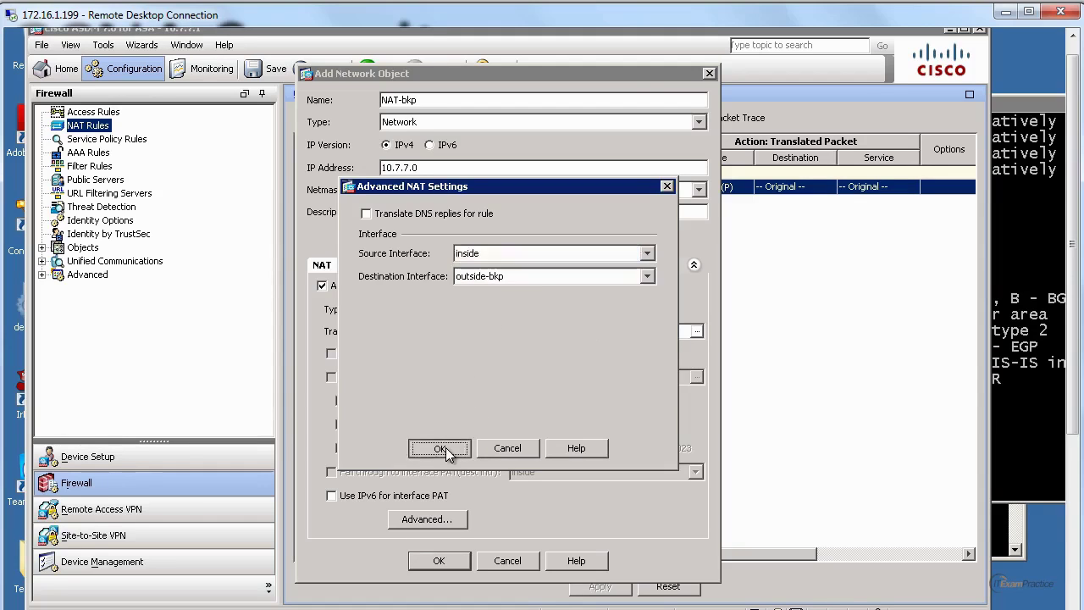
click(441, 562)
click(598, 585)
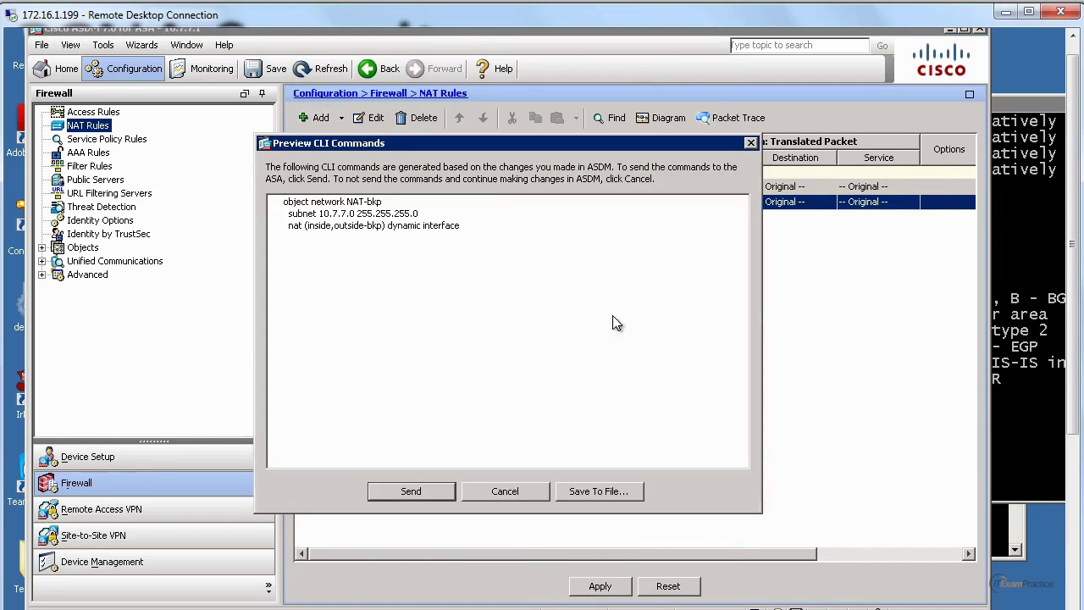
click(410, 491)
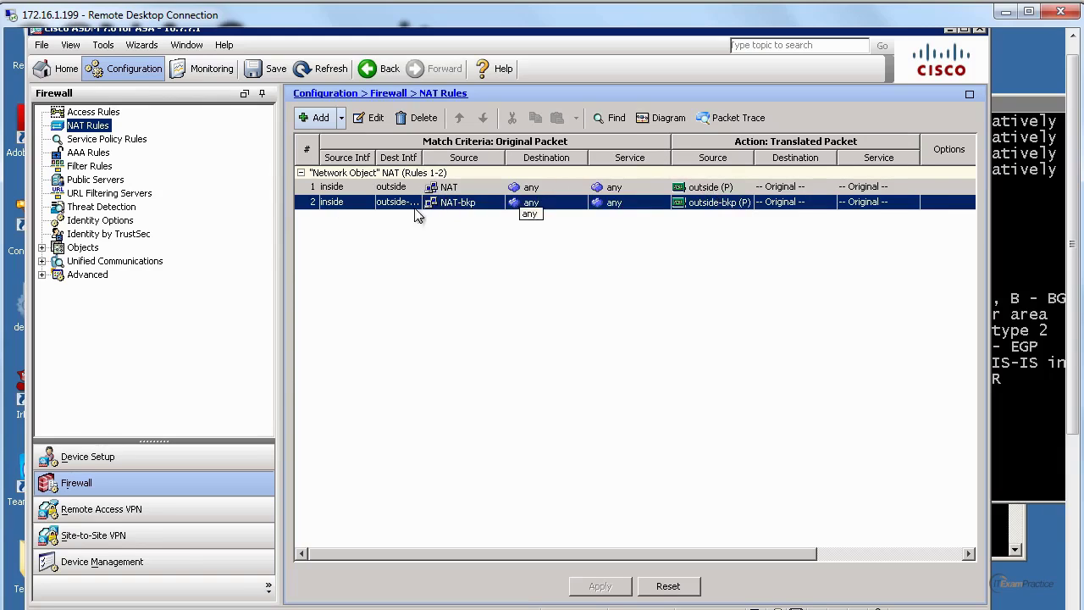
- Widen the Dest Intf column of the NAT rules table and examine the interfaces of both rules
mouse_move(409, 207)
drag(420, 158, 438, 158)
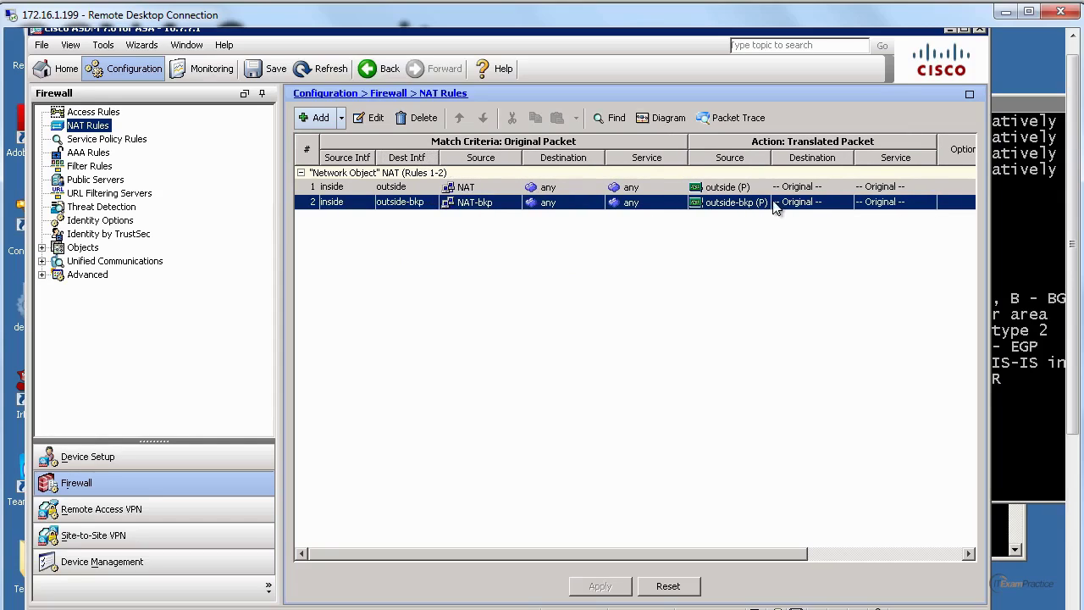
mouse_move(354, 189)
- Enable ICMP inspection in the inspection_default service policy rule and send the change to the ASA
click(136, 142)
double_click(350, 208)
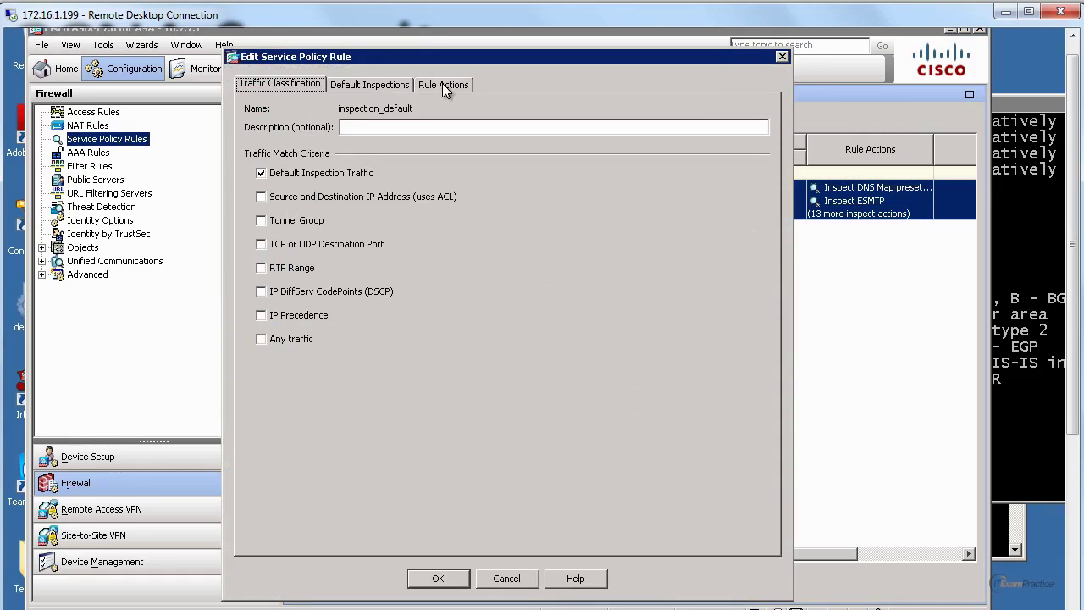
click(442, 83)
click(302, 343)
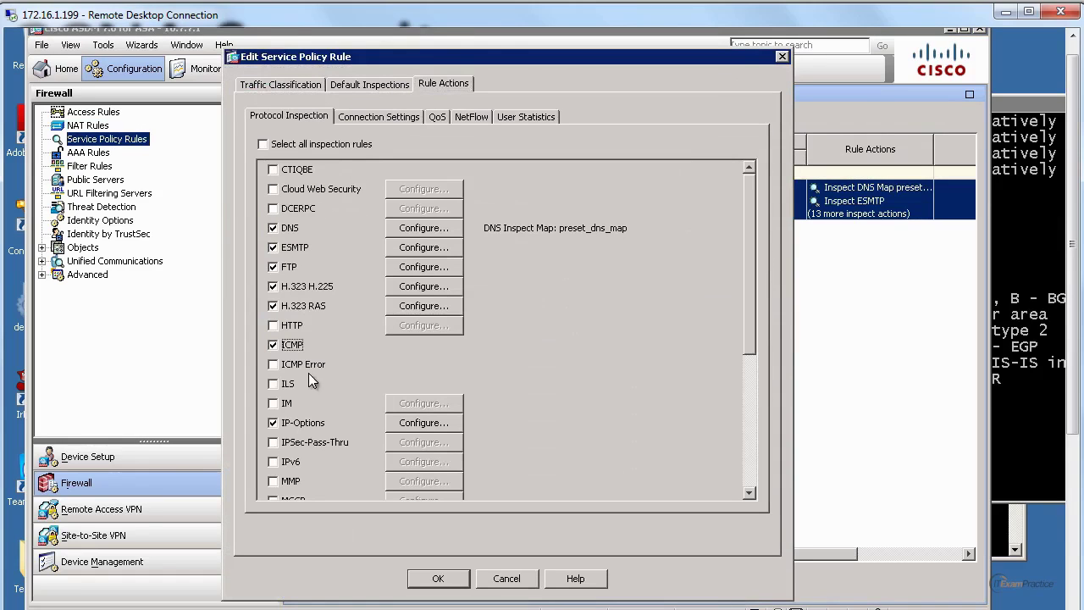
click(437, 578)
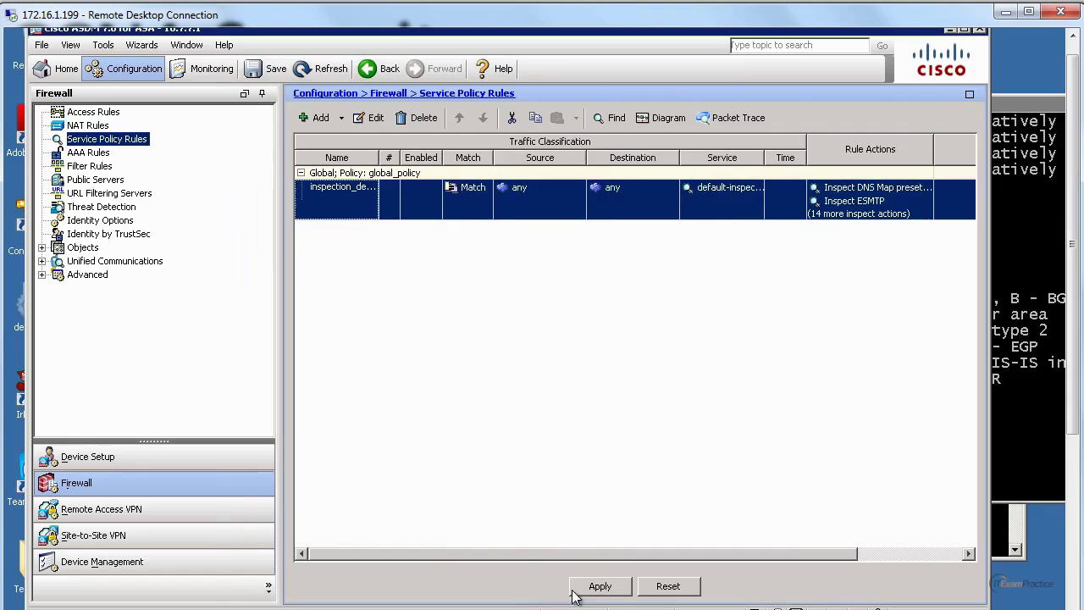
click(614, 589)
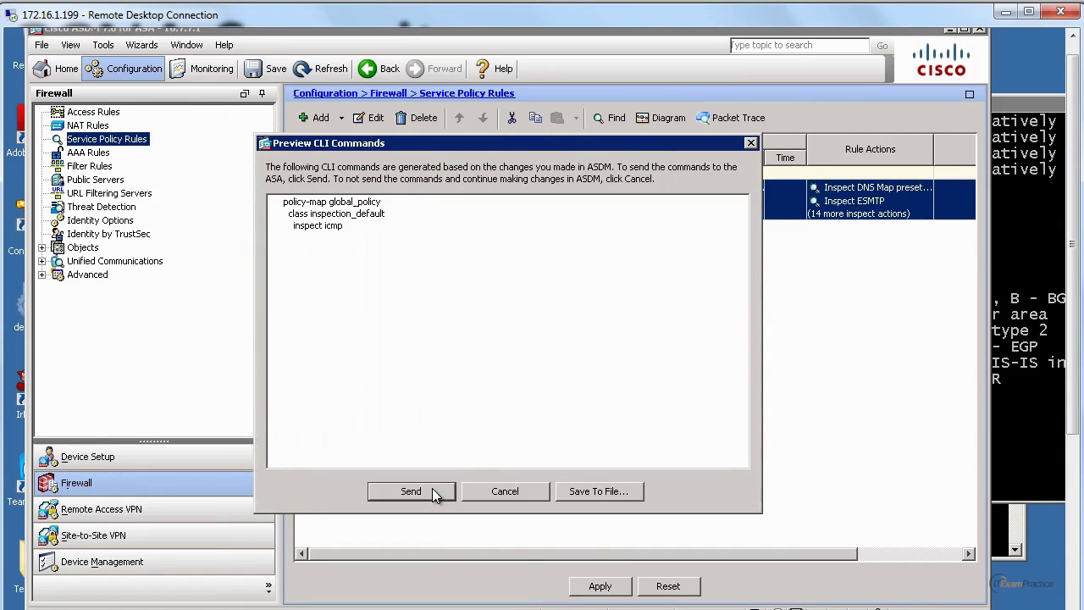
click(410, 491)
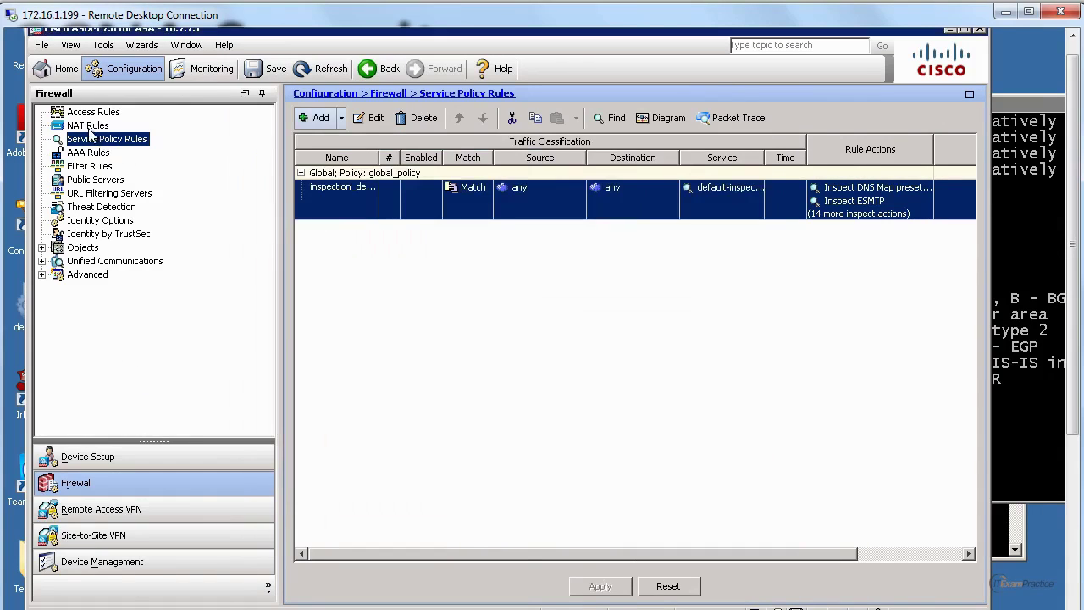
- Set the gateway IP of the outside interface's default static route to 1.1.1.1 and send the change to the ASA
click(88, 127)
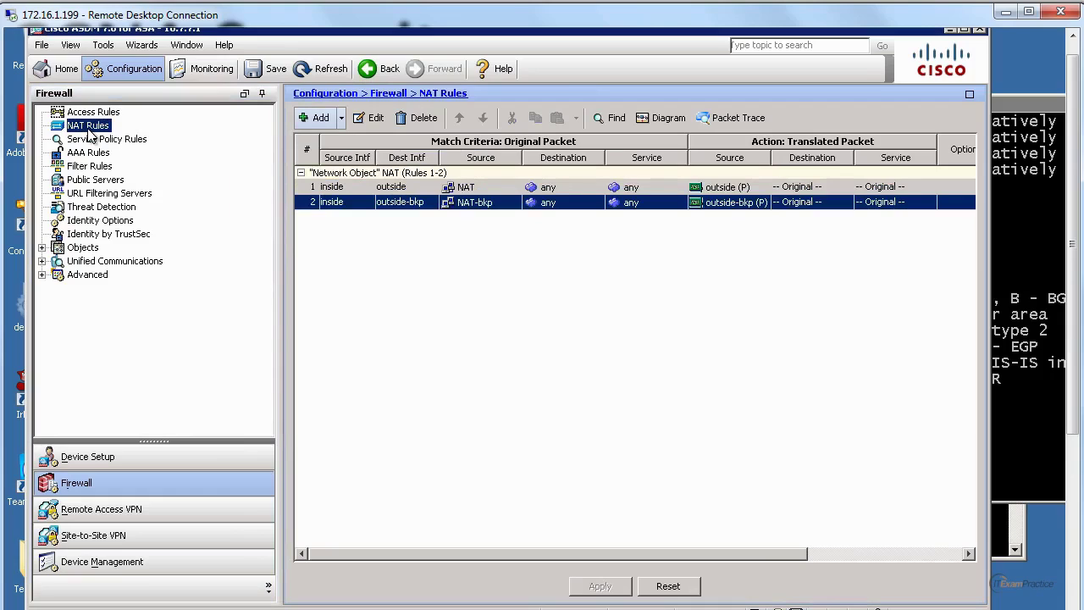
click(118, 455)
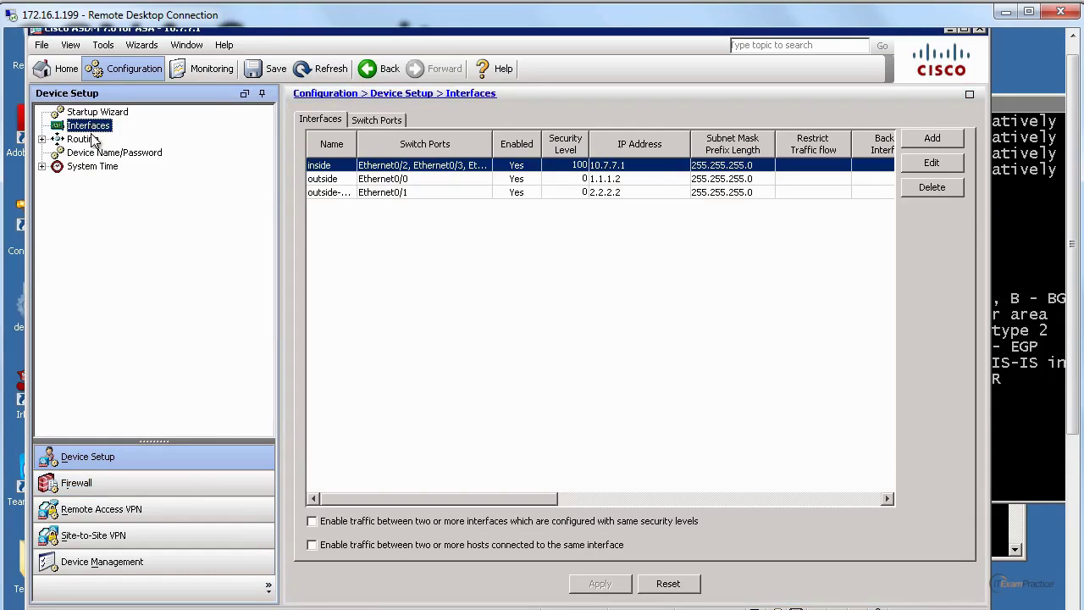
click(92, 140)
click(112, 154)
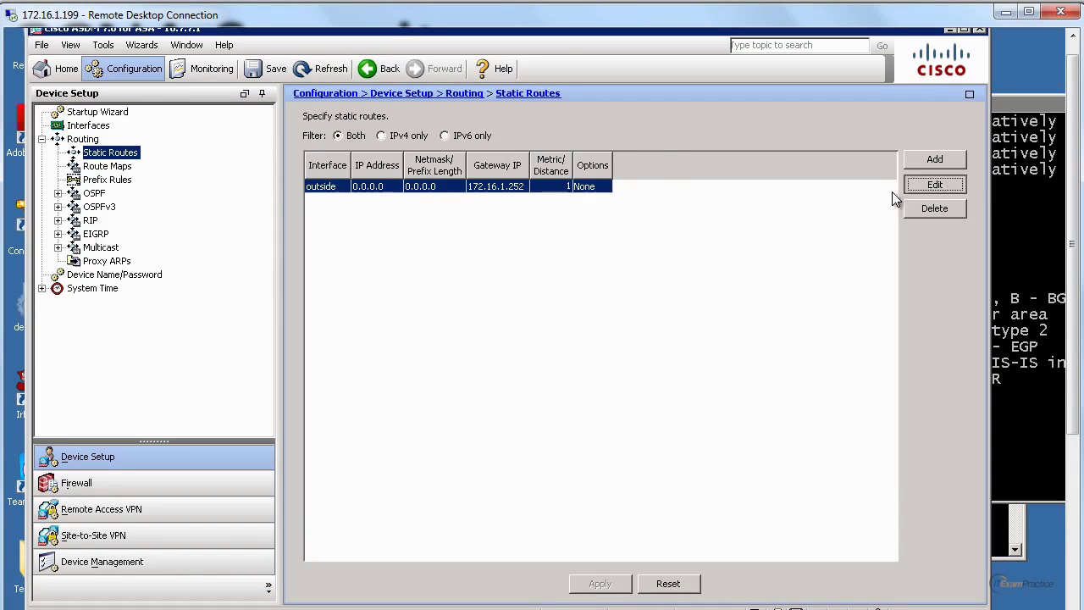
click(927, 185)
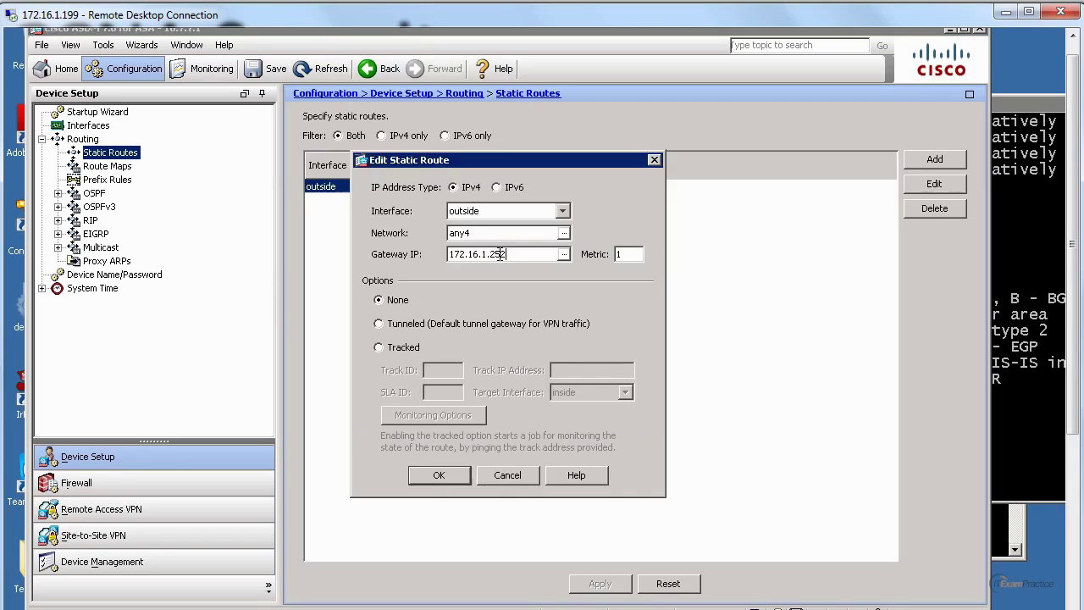
drag(500, 254, 398, 259)
text(1.1.1.1)
click(439, 475)
click(584, 584)
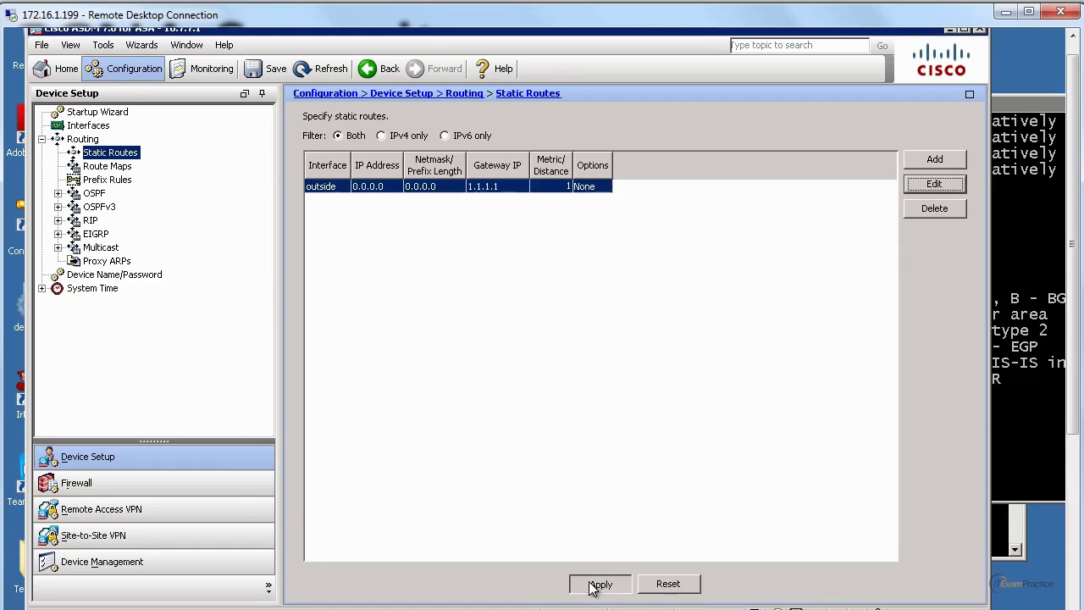
click(424, 490)
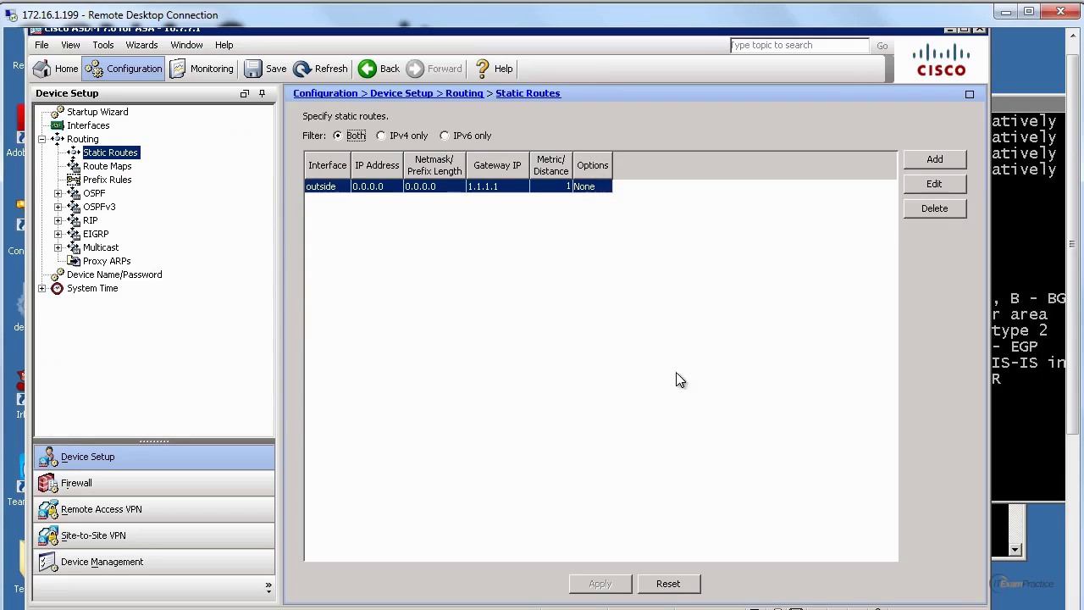
- Switch to the Windows Command Prompt, ping 8.8.8.8 to test connectivity, and return to the static routes in ASDM
click(1014, 533)
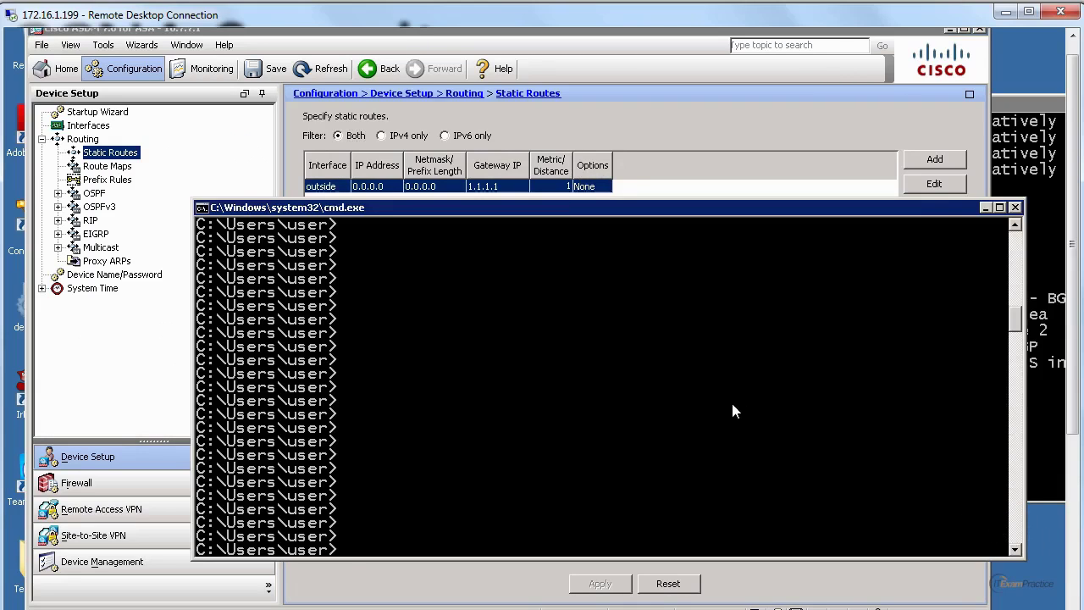
text(ping 8.8.8.8)
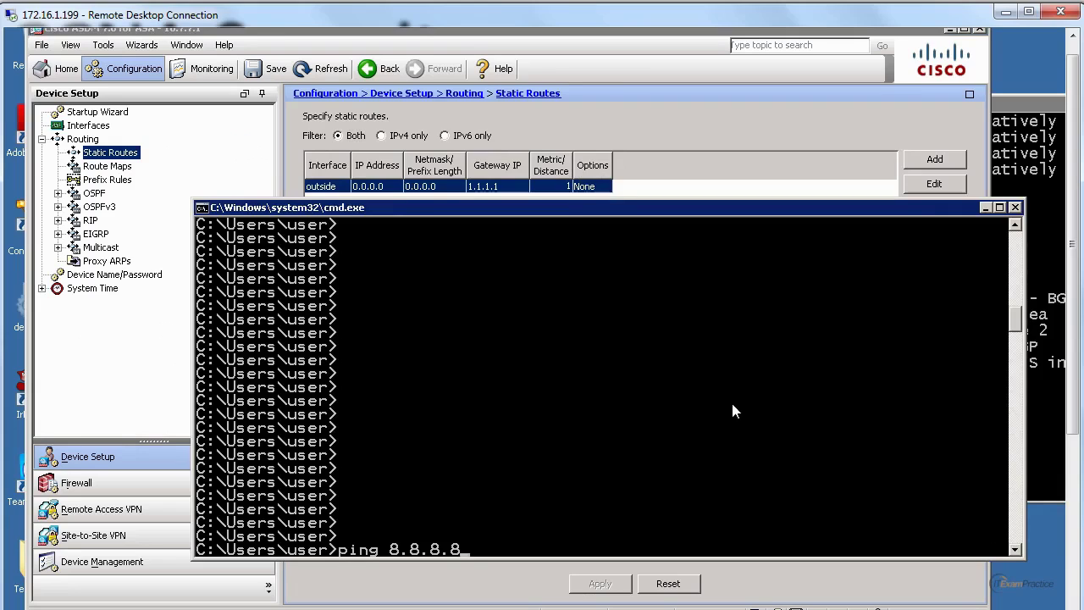
key(Return)
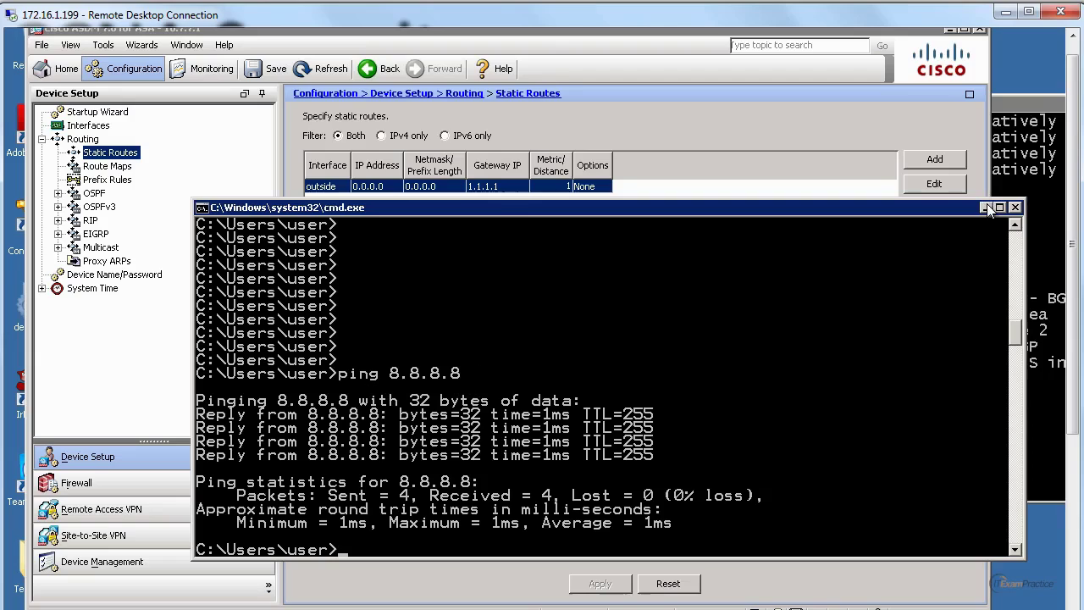
click(729, 177)
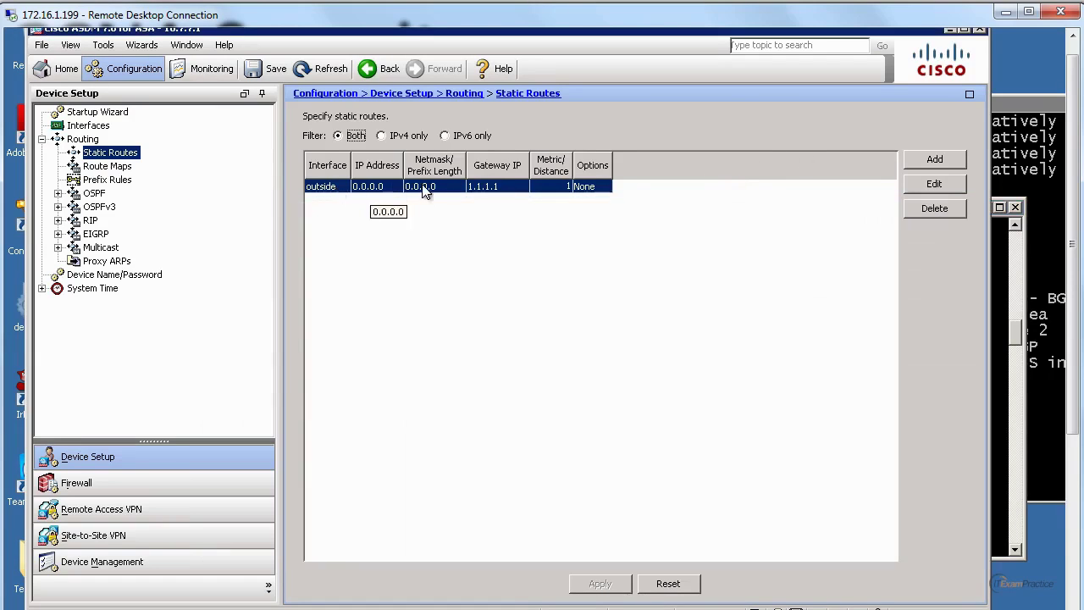